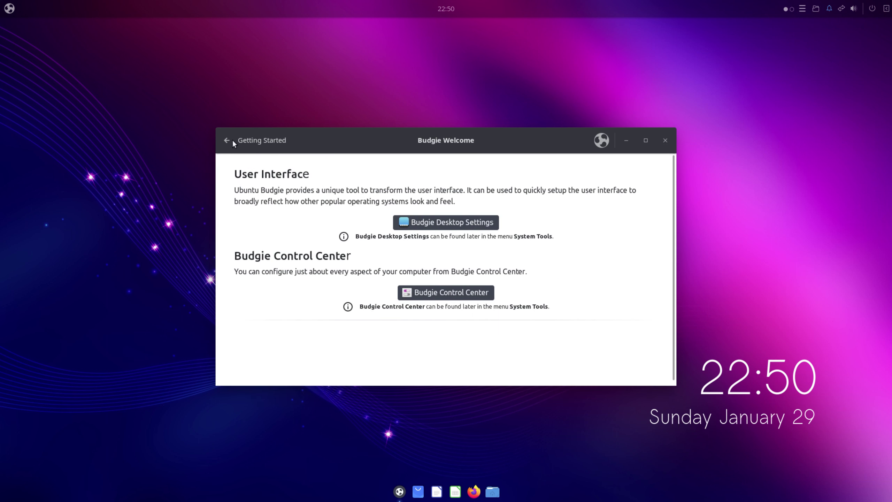
Review the Keyboard Shortcuts and Updates & Extras pages of the Getting Started guide
{"action": "left_click", "coordinate": [229, 145]}
{"action": "left_click", "coordinate": [262, 246]}
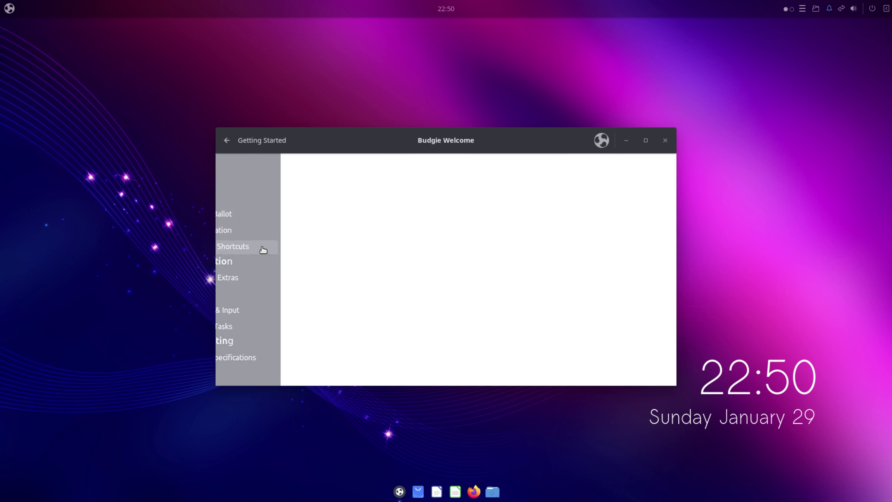
{"action": "scroll", "coordinate": [462, 242], "scroll_direction": "down", "scroll_amount": 15}
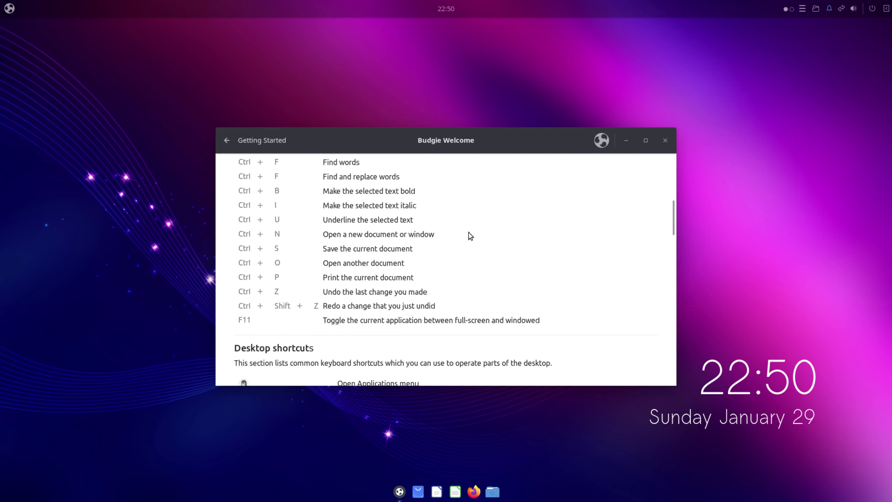
{"action": "left_click", "coordinate": [224, 141]}
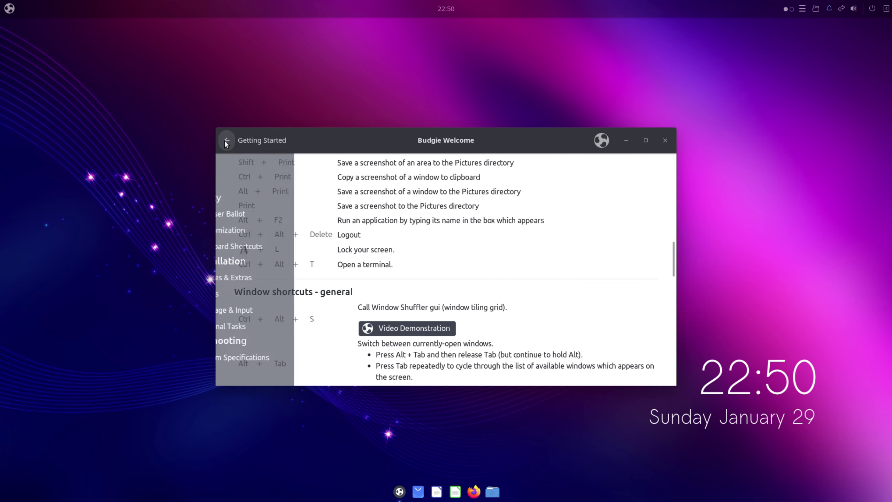
{"action": "left_click", "coordinate": [250, 279]}
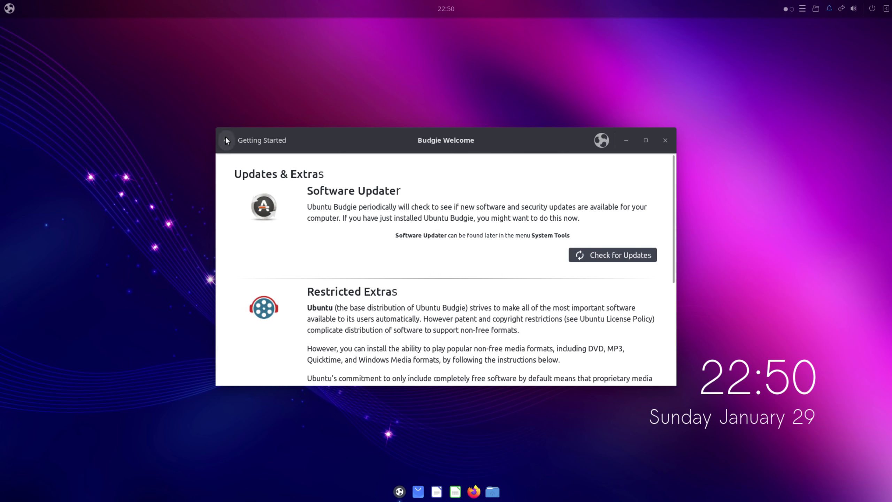
{"action": "scroll", "coordinate": [320, 272], "scroll_direction": "down", "scroll_amount": 5}
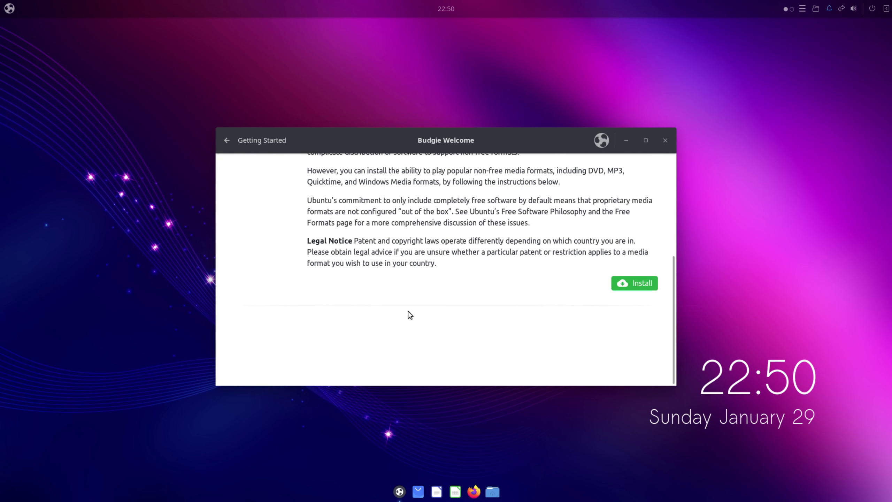
Read through the Drivers and Optional Tasks pages of the Getting Started guide
{"action": "left_click", "coordinate": [230, 140]}
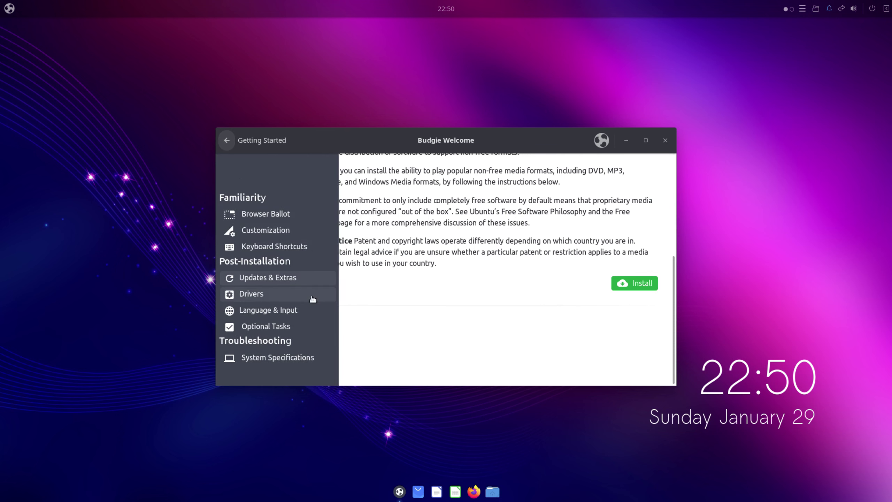
{"action": "left_click", "coordinate": [248, 295]}
{"action": "scroll", "coordinate": [499, 269], "scroll_direction": "down", "scroll_amount": 5}
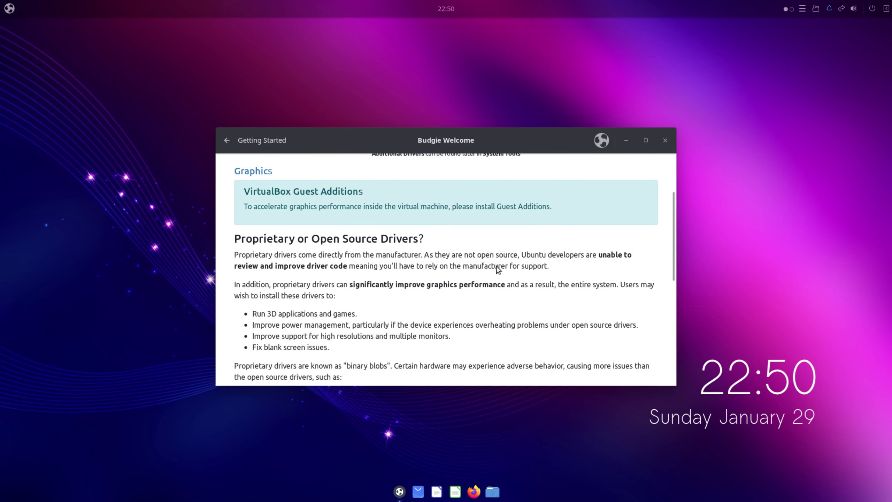
{"action": "scroll", "coordinate": [499, 266], "scroll_direction": "down", "scroll_amount": 5}
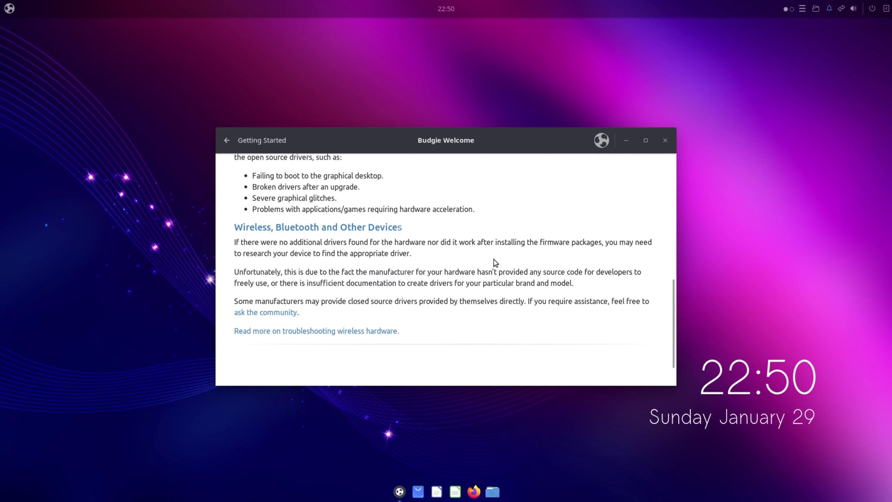
{"action": "left_click", "coordinate": [229, 139]}
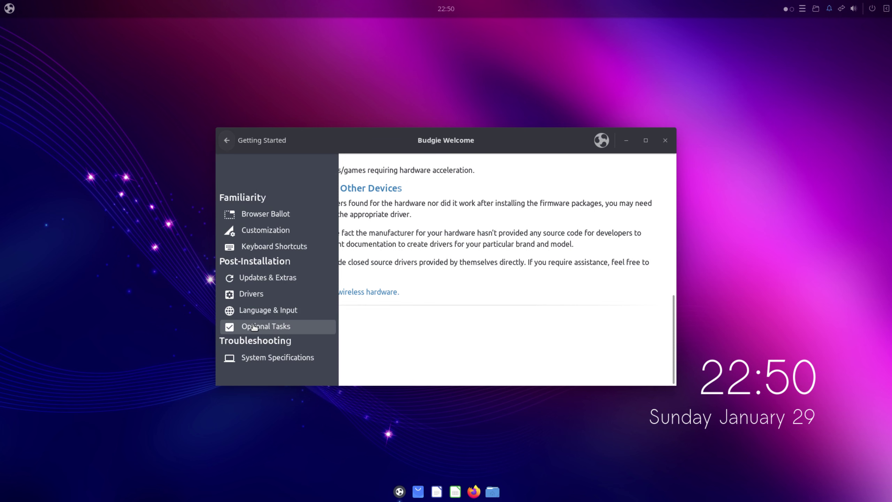
{"action": "left_click", "coordinate": [254, 326]}
{"action": "scroll", "coordinate": [608, 267], "scroll_direction": "down", "scroll_amount": 10}
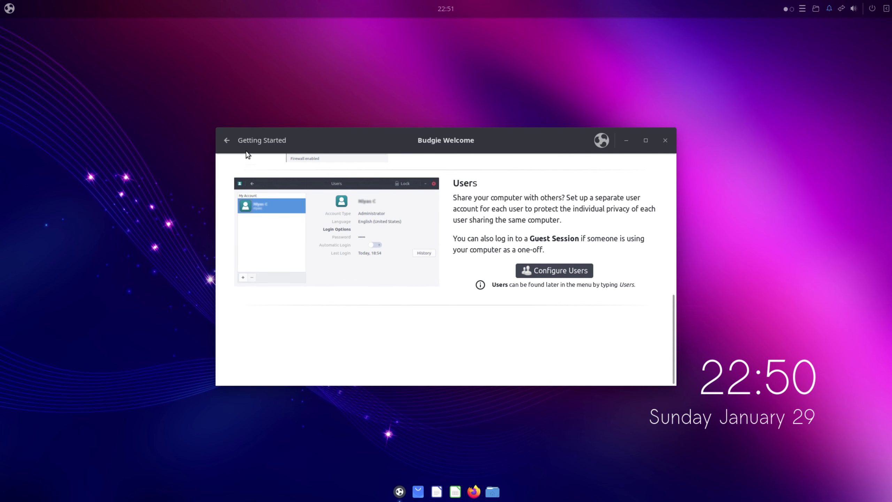
View the System Specifications page in a maximized welcome window
{"action": "left_click", "coordinate": [222, 139]}
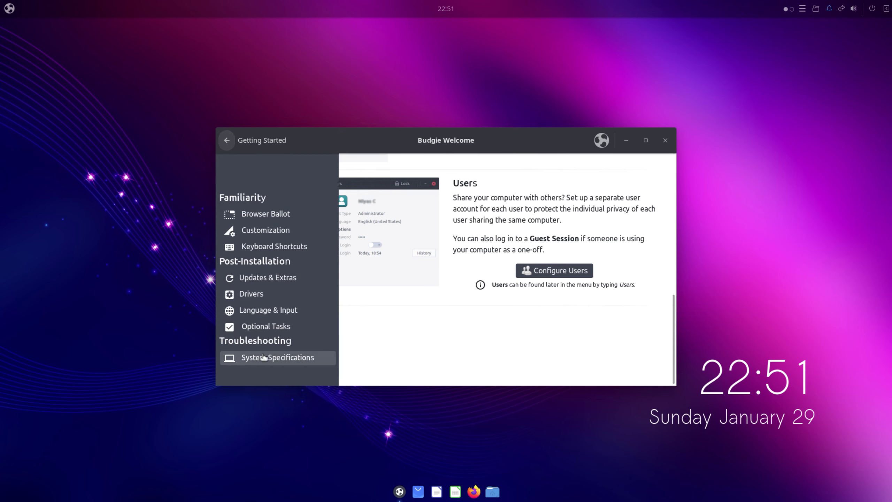
{"action": "left_click", "coordinate": [264, 356]}
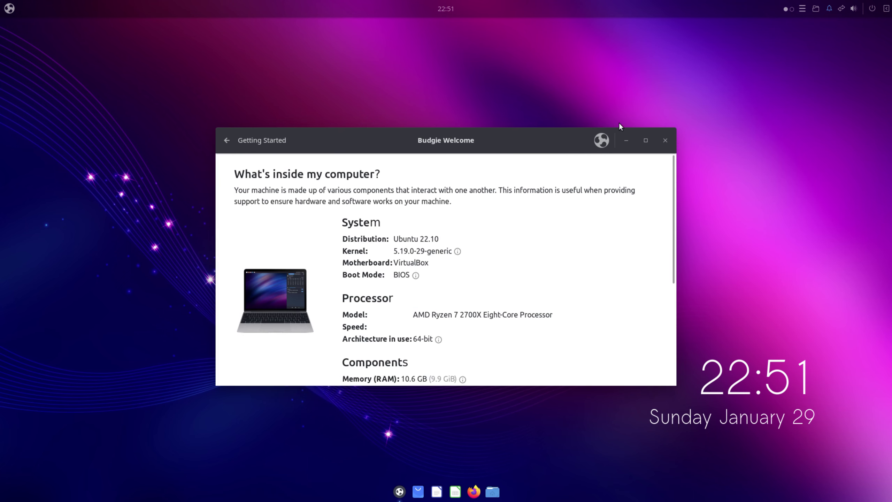
{"action": "double_click", "coordinate": [509, 132]}
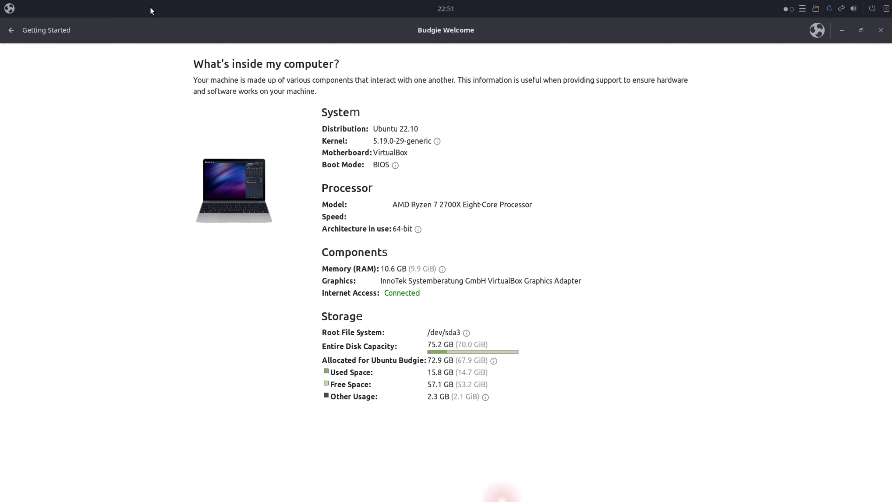
Check the version information of Budgie Welcome, dismiss it and close the welcome window
{"action": "left_click", "coordinate": [10, 30]}
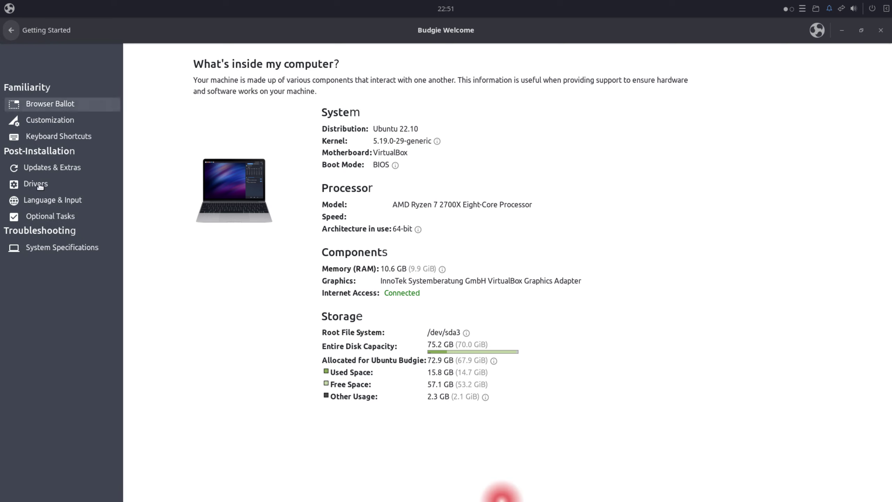
{"action": "left_click", "coordinate": [816, 29]}
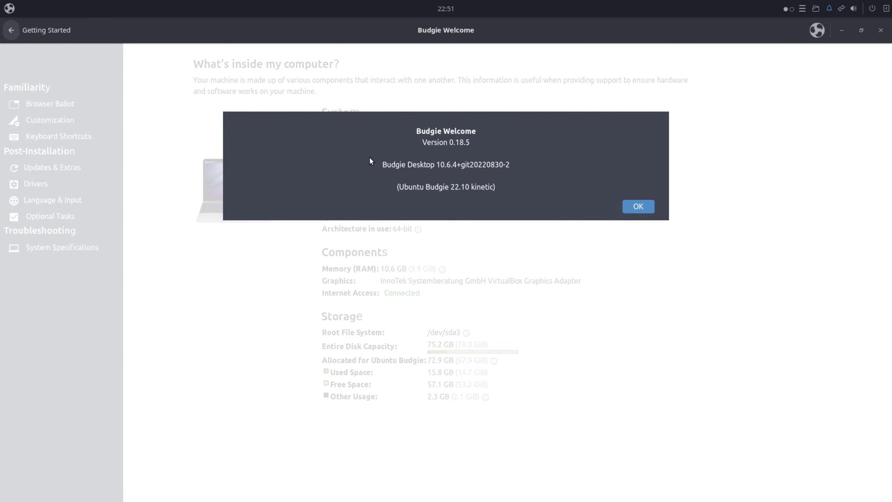
{"action": "left_click", "coordinate": [643, 207]}
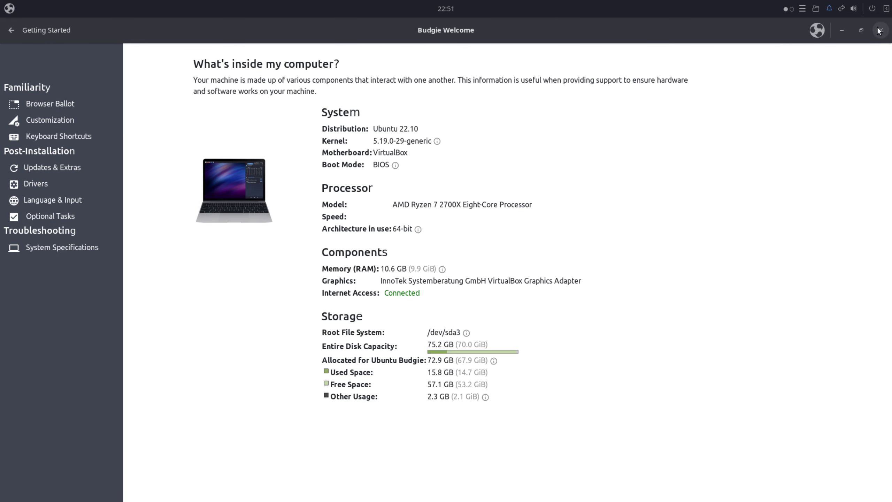
{"action": "left_click", "coordinate": [880, 31]}
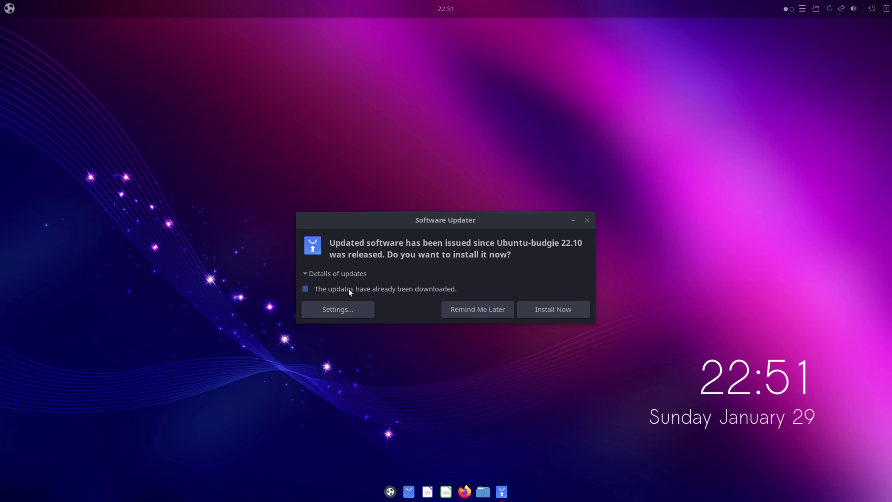
Install all the updates offered by Software Updater and show the detailed installation output, with its window moved higher on the desktop
{"action": "left_click", "coordinate": [305, 273]}
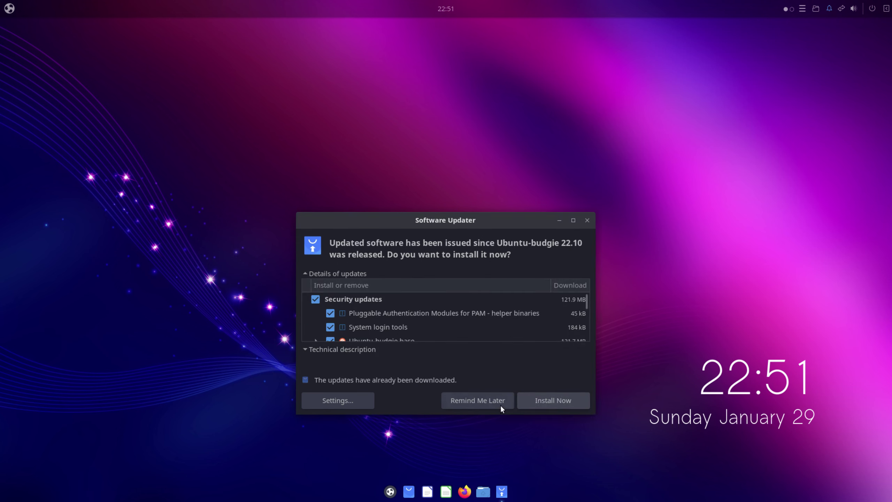
{"action": "left_click", "coordinate": [551, 400]}
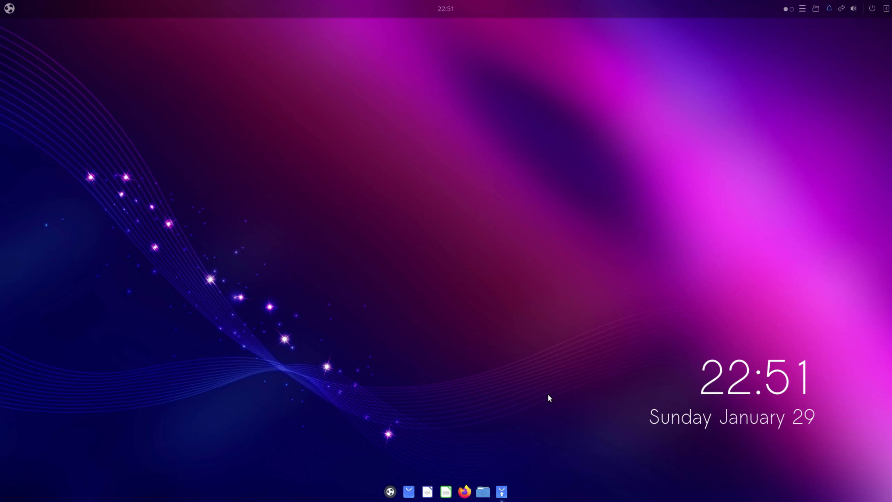
{"action": "left_click", "coordinate": [503, 490]}
{"action": "left_click", "coordinate": [307, 282]}
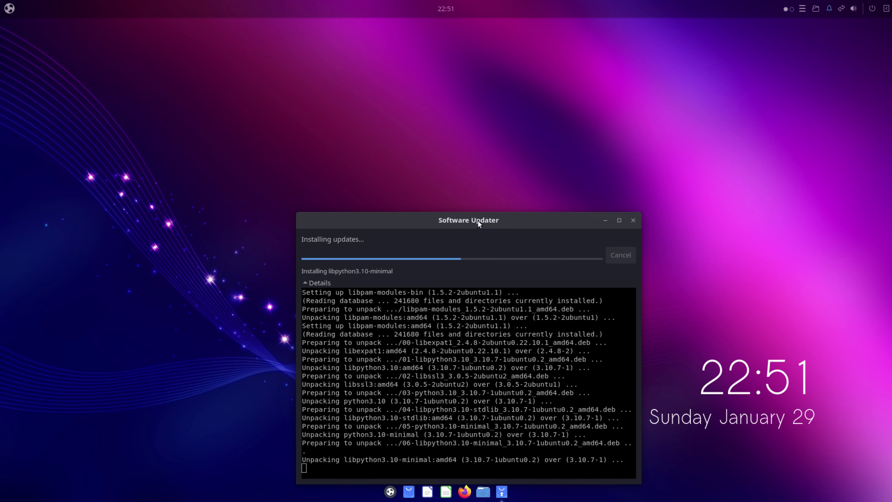
{"action": "left_click_drag", "start_coordinate": [478, 220], "coordinate": [472, 53]}
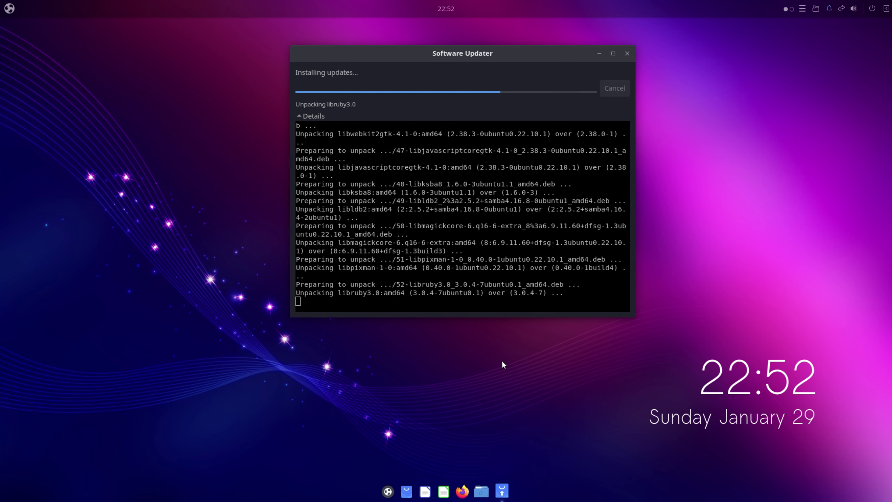
Look through all four pages of installed applications in the application menu's grid view
{"action": "left_click", "coordinate": [7, 10]}
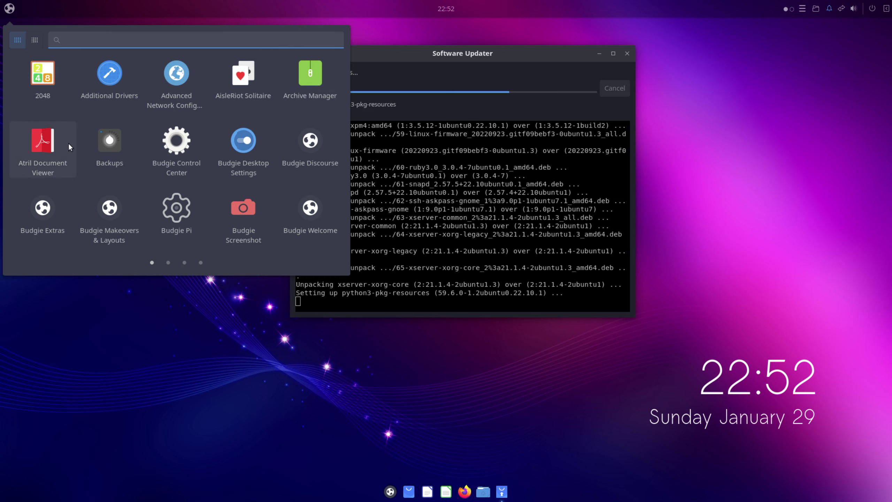
{"action": "left_click", "coordinate": [169, 263]}
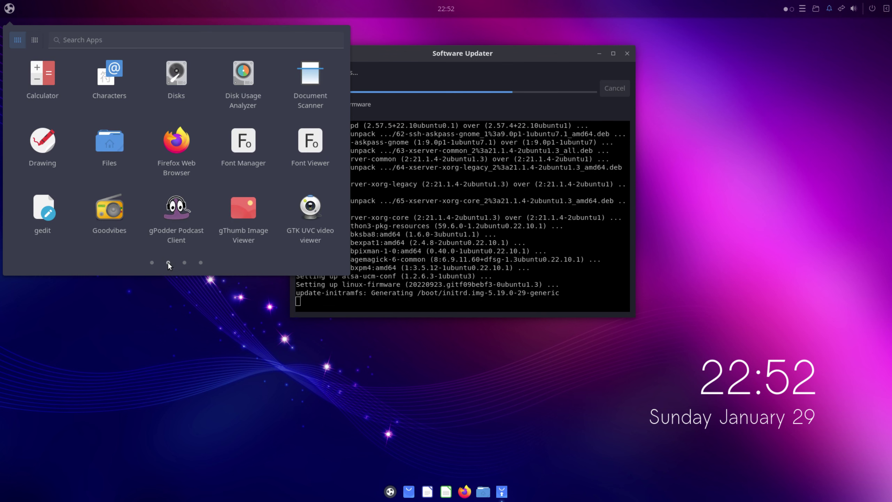
{"action": "left_click", "coordinate": [184, 262]}
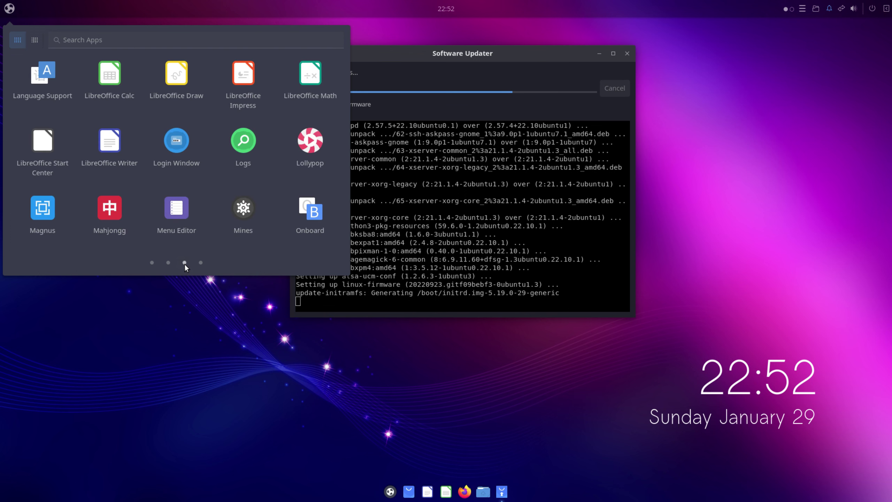
{"action": "left_click", "coordinate": [201, 263]}
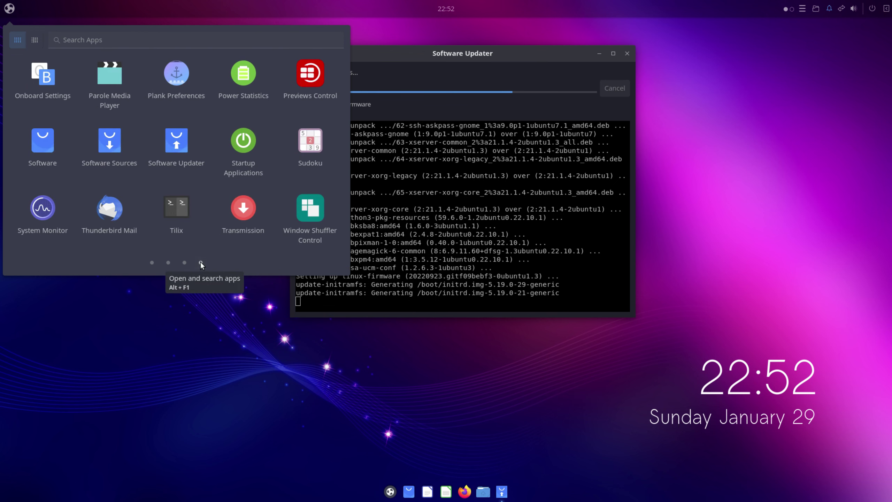
Switch the application menu to the category view and examine the applications listed in each category, from Accessories to Universal Access
{"action": "left_click", "coordinate": [35, 40]}
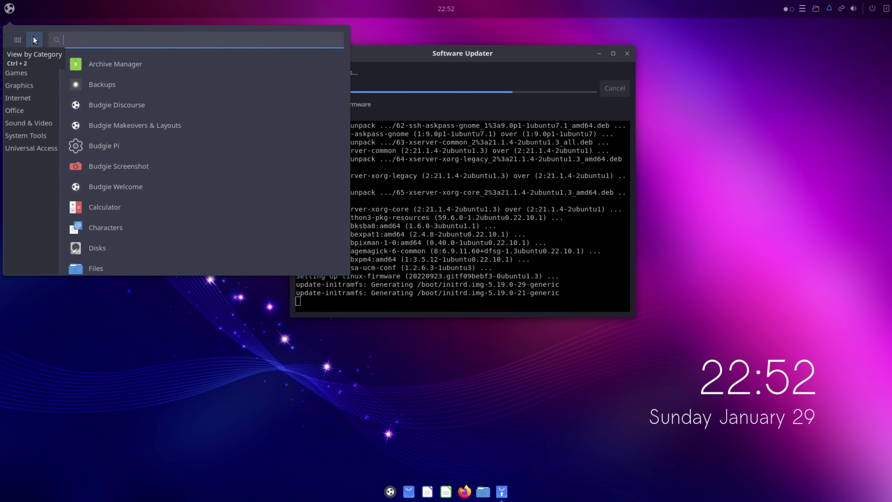
{"action": "scroll", "coordinate": [221, 134], "scroll_direction": "down", "scroll_amount": 3}
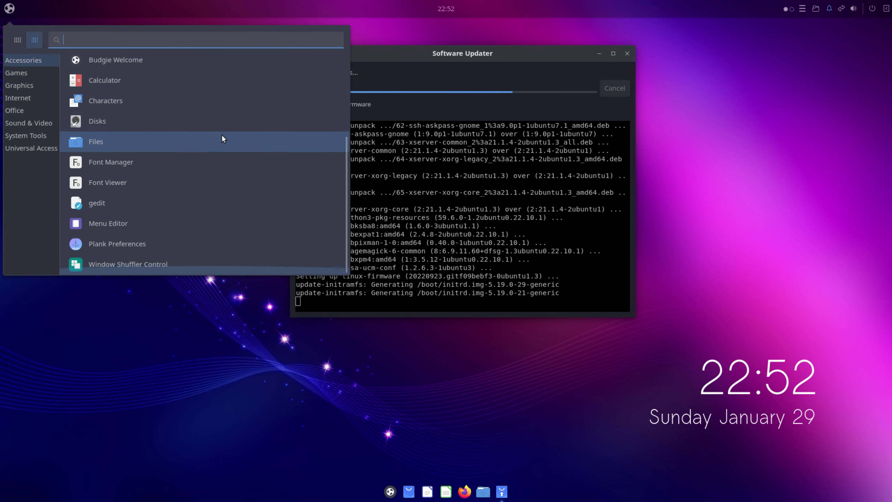
{"action": "left_click", "coordinate": [23, 79]}
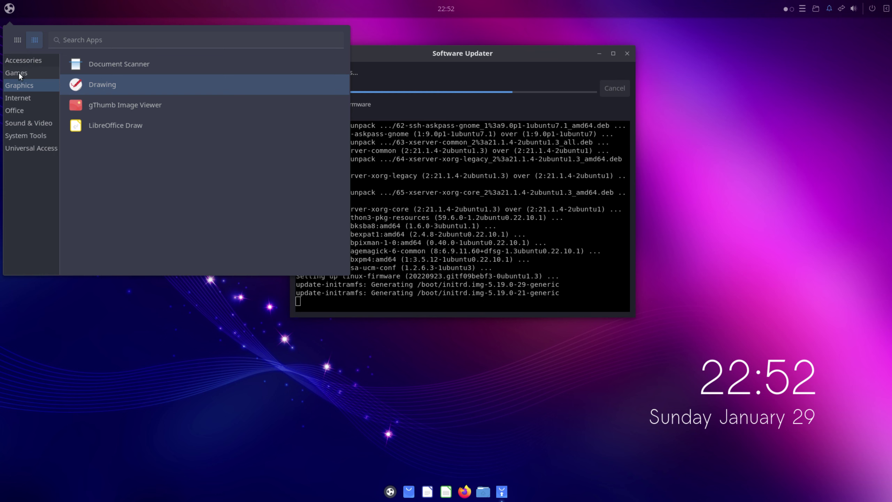
{"action": "left_click", "coordinate": [18, 72]}
{"action": "left_click", "coordinate": [16, 97]}
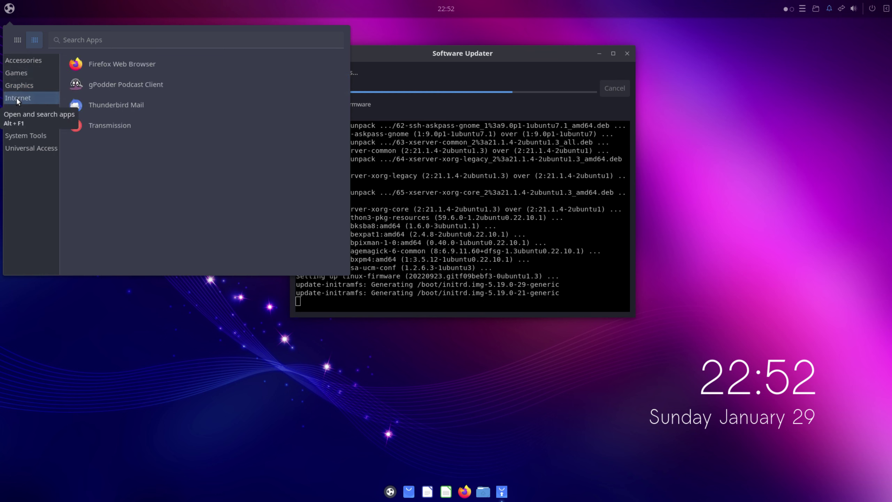
{"action": "left_click", "coordinate": [14, 112]}
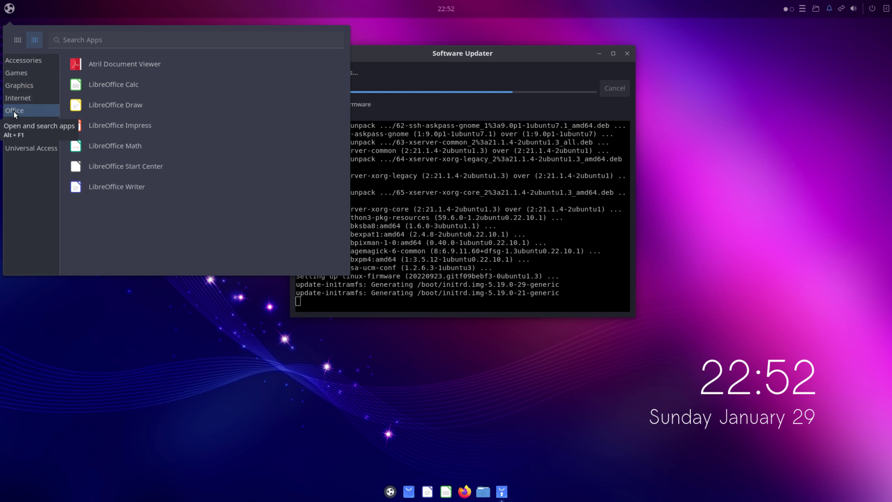
{"action": "left_click", "coordinate": [21, 123]}
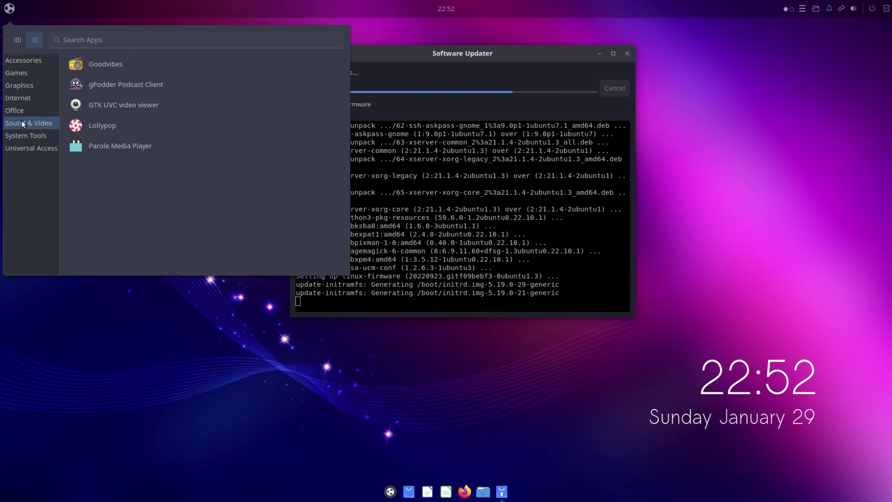
{"action": "left_click", "coordinate": [22, 137]}
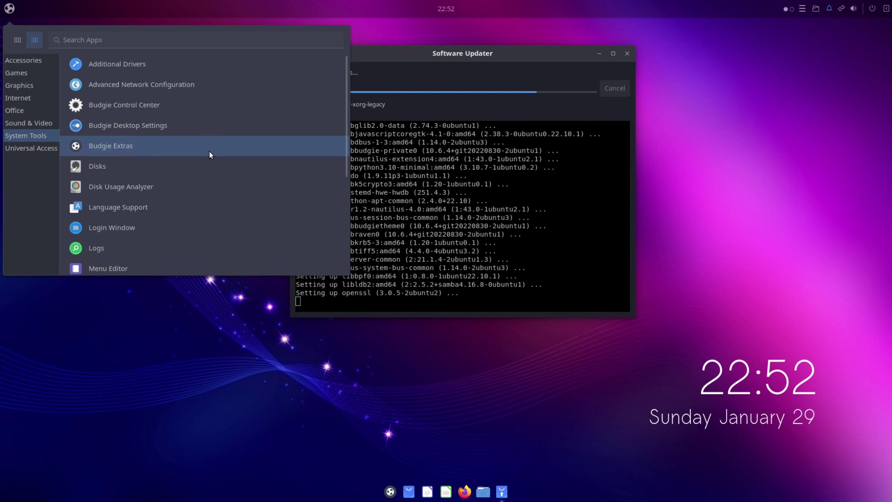
{"action": "scroll", "coordinate": [209, 152], "scroll_direction": "down", "scroll_amount": 5}
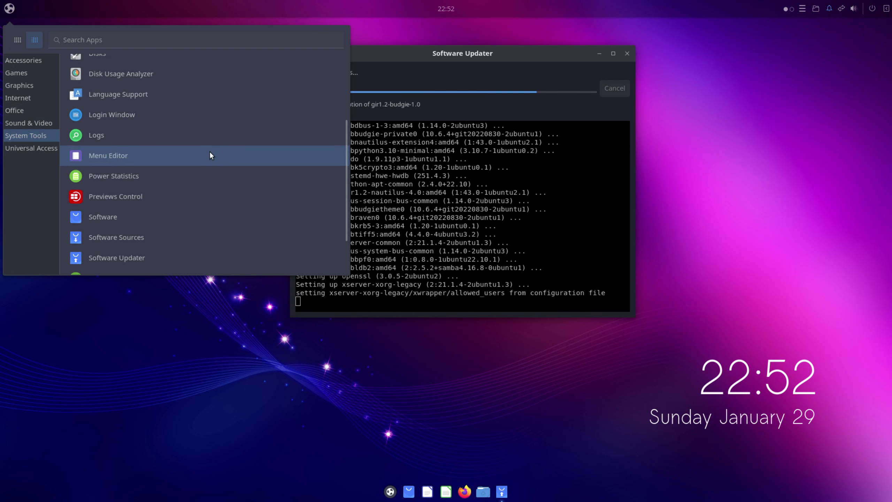
{"action": "left_click", "coordinate": [24, 148]}
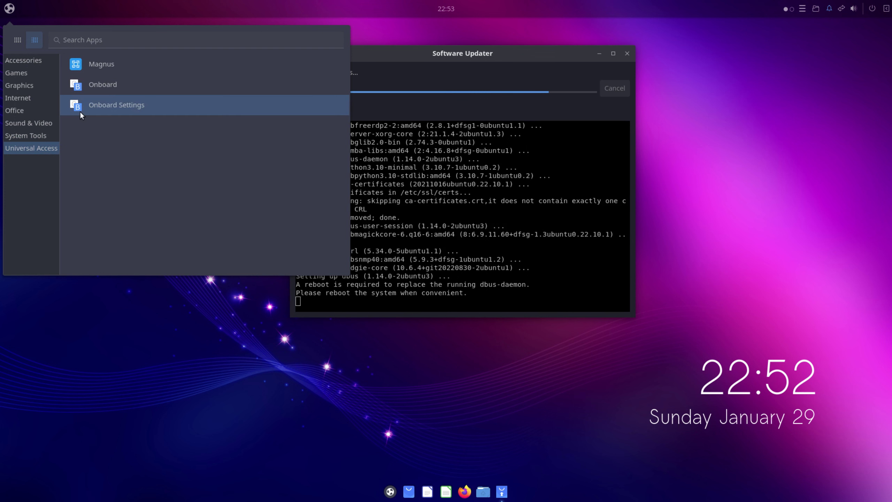
{"action": "left_click", "coordinate": [30, 59]}
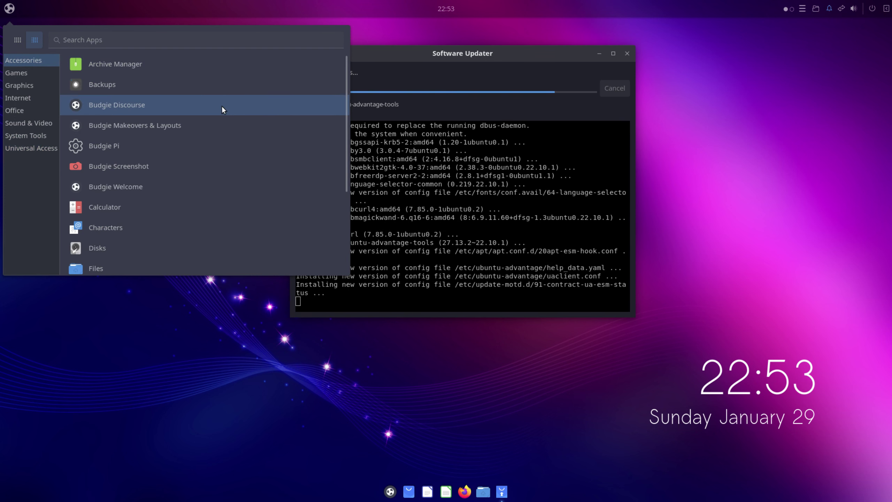
Look through the applications listed in the Accessories, Games and Graphics categories of the application menu
{"action": "scroll", "coordinate": [210, 163], "scroll_direction": "down", "scroll_amount": 6}
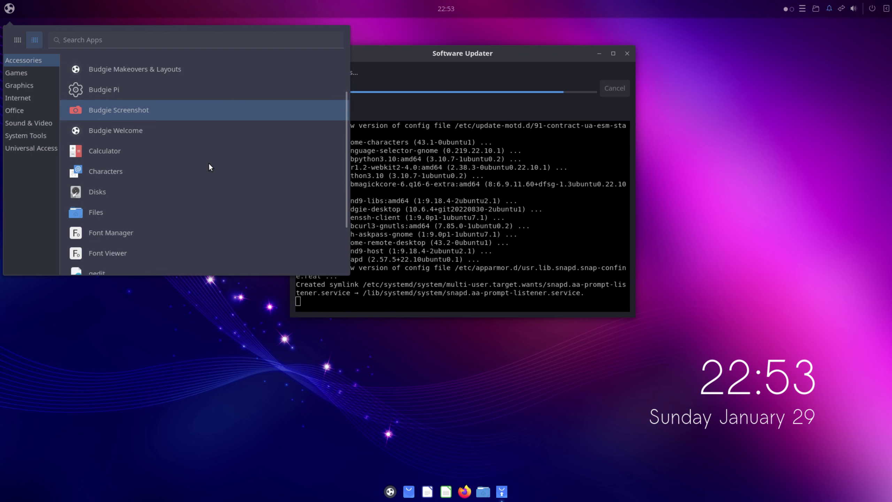
{"action": "scroll", "coordinate": [210, 165], "scroll_direction": "up", "scroll_amount": 5}
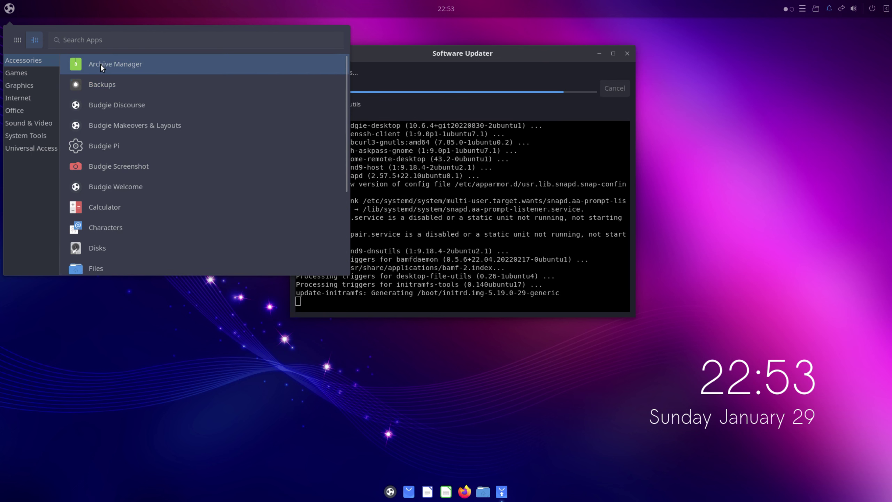
{"action": "left_click", "coordinate": [20, 74]}
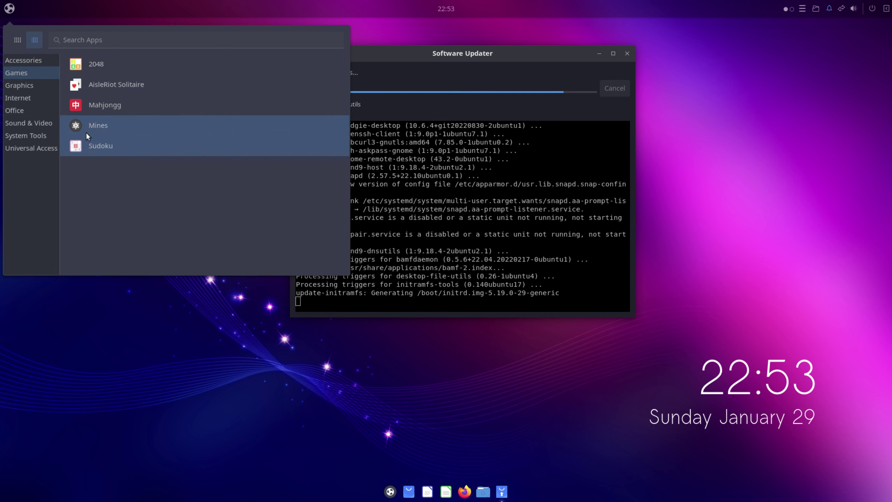
{"action": "left_click", "coordinate": [28, 86]}
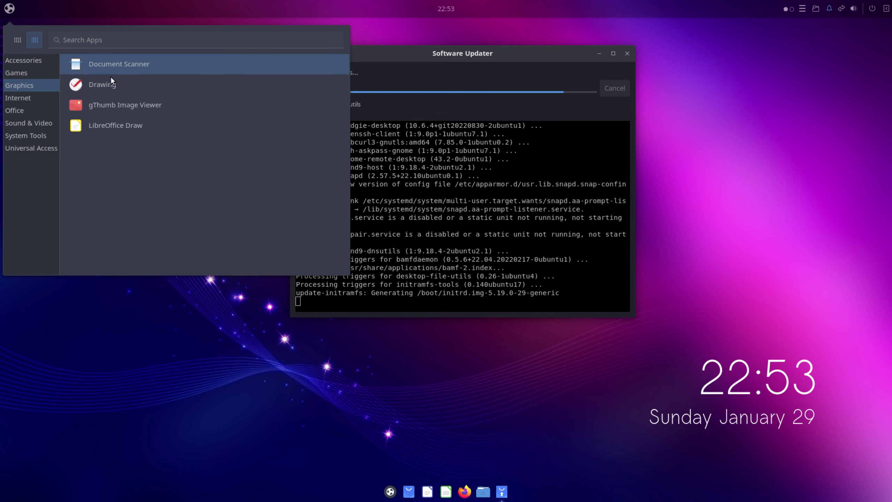
Open gThumb Image Viewer in a maximized window and browse its Videos, Downloads and Computer locations, leaving the Computer tree collapsed
{"action": "left_click", "coordinate": [135, 103]}
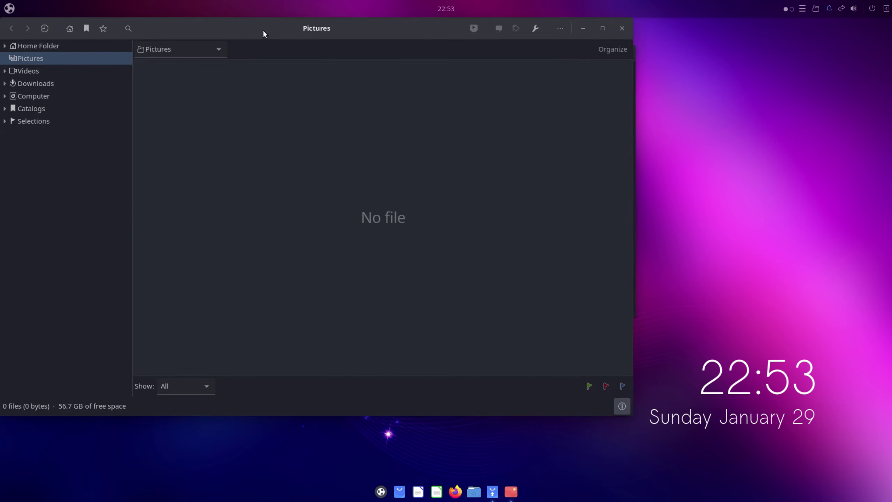
{"action": "double_click", "coordinate": [262, 30]}
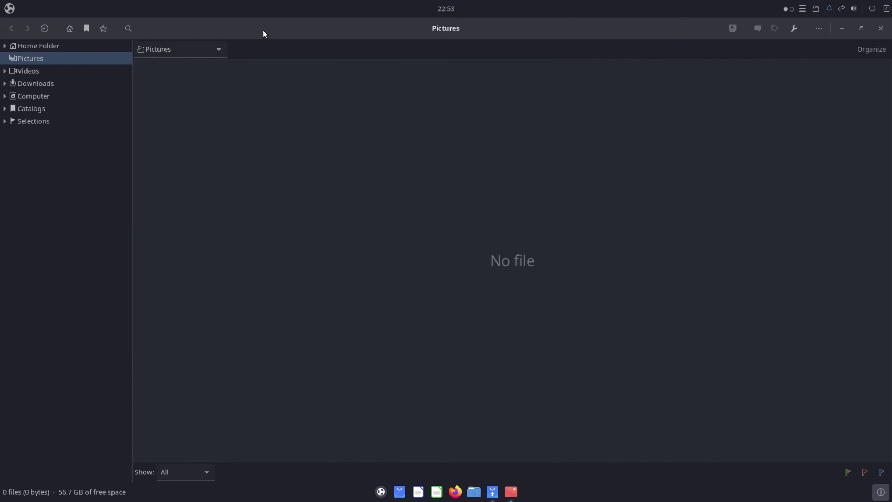
{"action": "left_click", "coordinate": [29, 71]}
{"action": "left_click", "coordinate": [33, 84]}
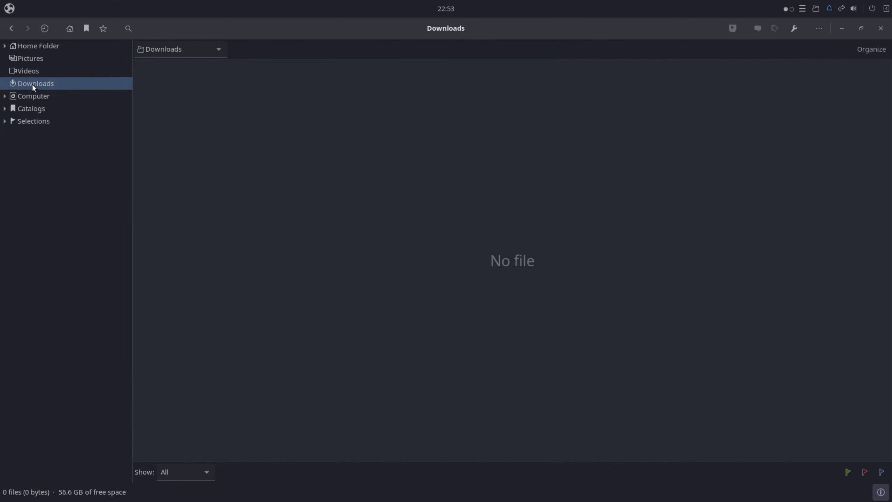
{"action": "left_click", "coordinate": [31, 95]}
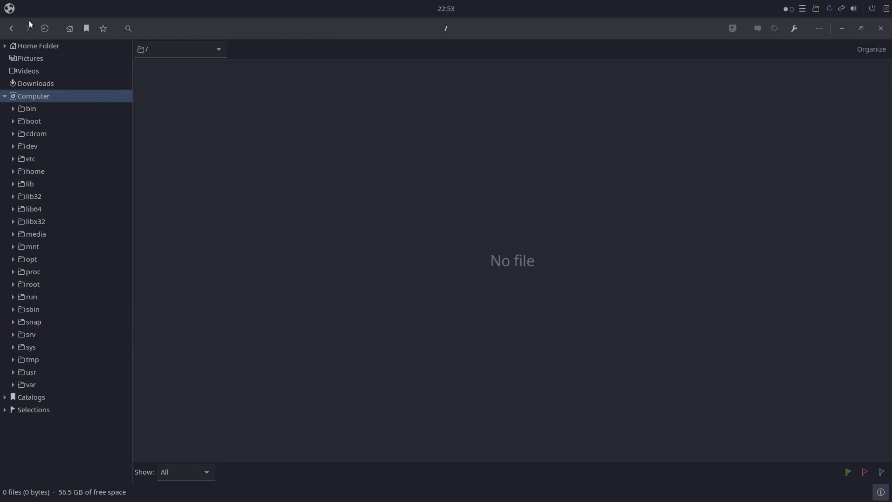
{"action": "left_click", "coordinate": [4, 97]}
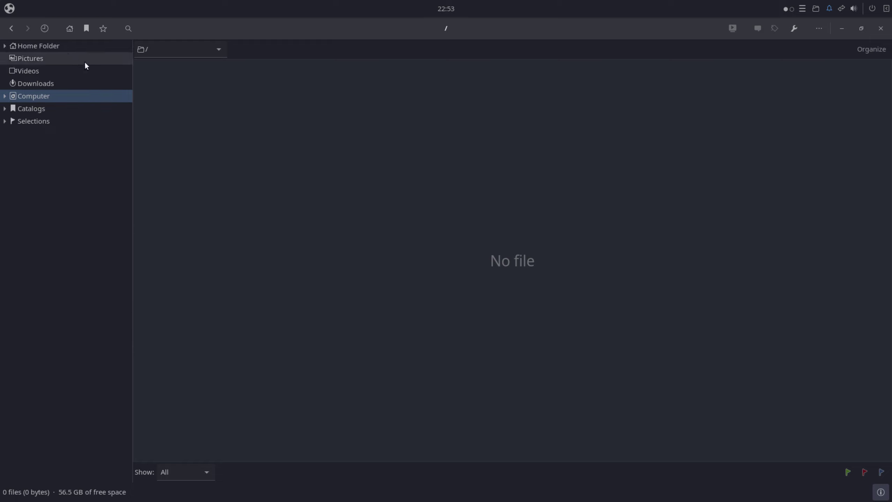
Check gThumb's history, home and bookmark controls and show the Catalogs location
{"action": "left_click", "coordinate": [45, 31]}
{"action": "left_click", "coordinate": [70, 29]}
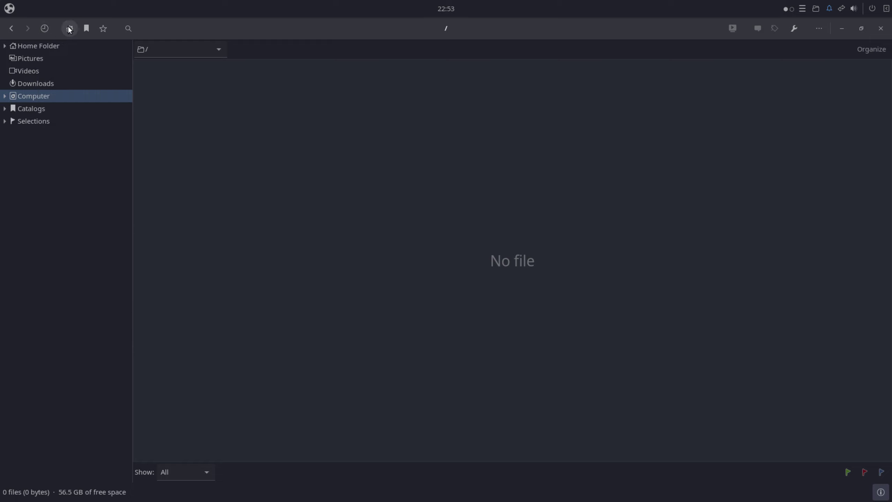
{"action": "left_click", "coordinate": [86, 29]}
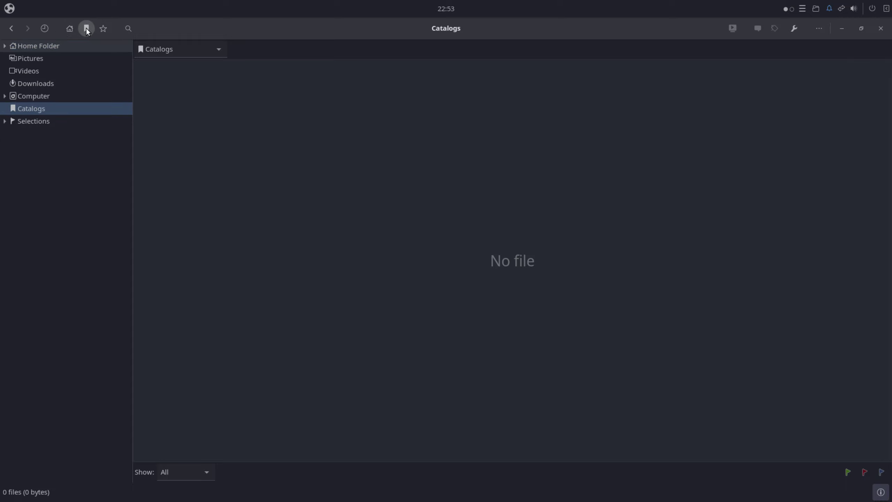
{"action": "left_click", "coordinate": [104, 30]}
{"action": "left_click", "coordinate": [106, 31]}
Check the version information of gThumb, dismiss it and close the image viewer
{"action": "left_click", "coordinate": [819, 29]}
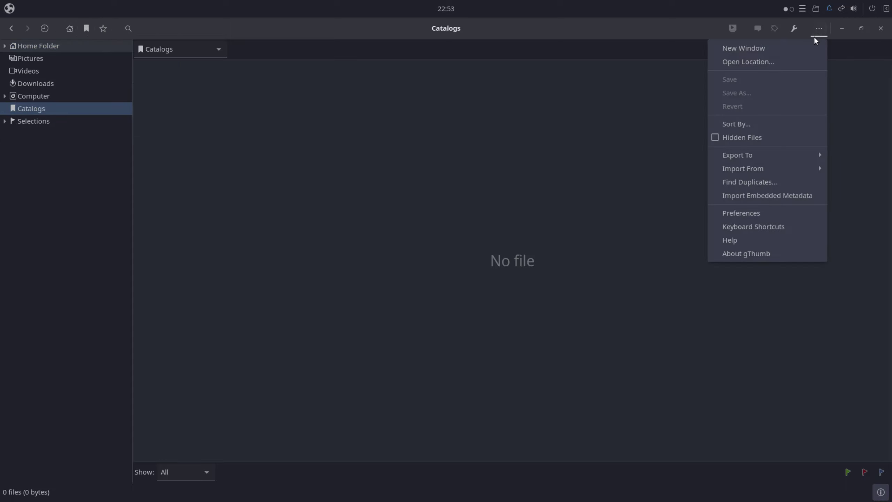
{"action": "left_click", "coordinate": [738, 255]}
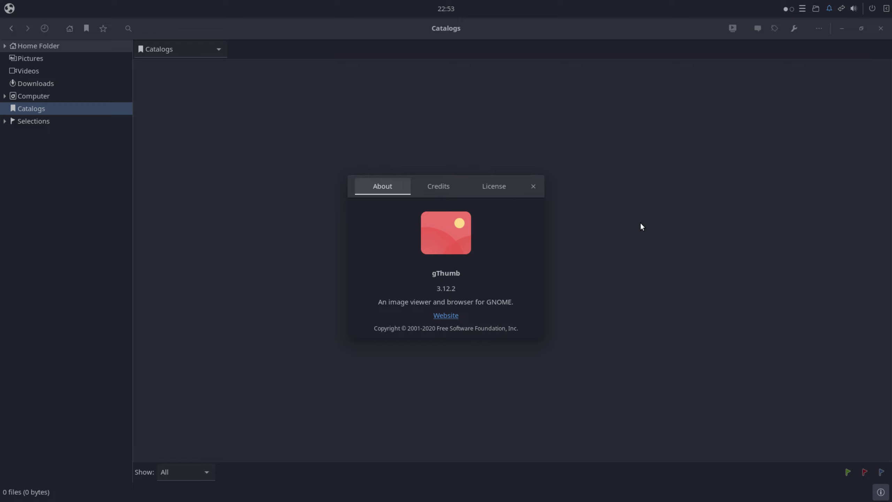
{"action": "left_click", "coordinate": [532, 184]}
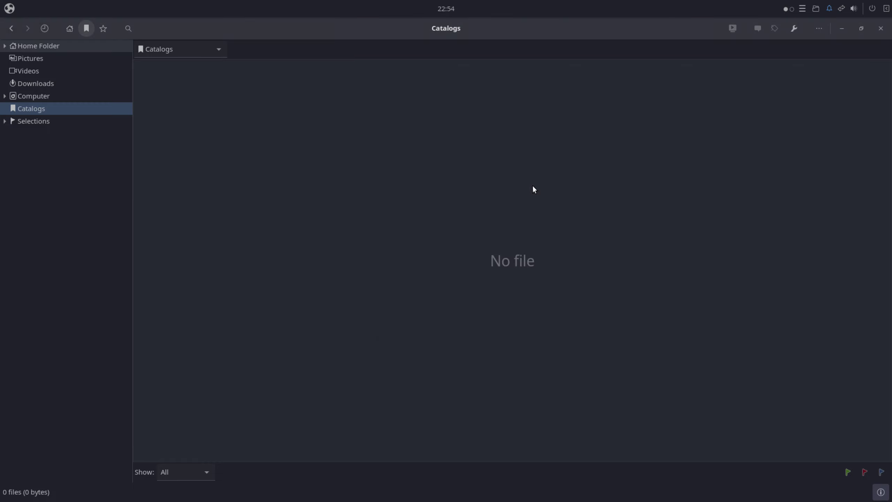
{"action": "left_click", "coordinate": [880, 29]}
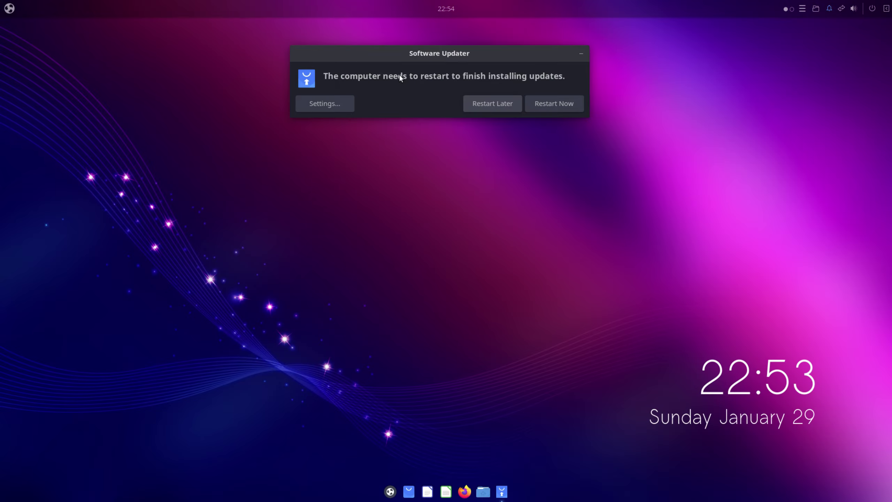
Postpone the restart requested by Software Updater and start Firefox Web Browser from the Internet applications
{"action": "left_click", "coordinate": [486, 103]}
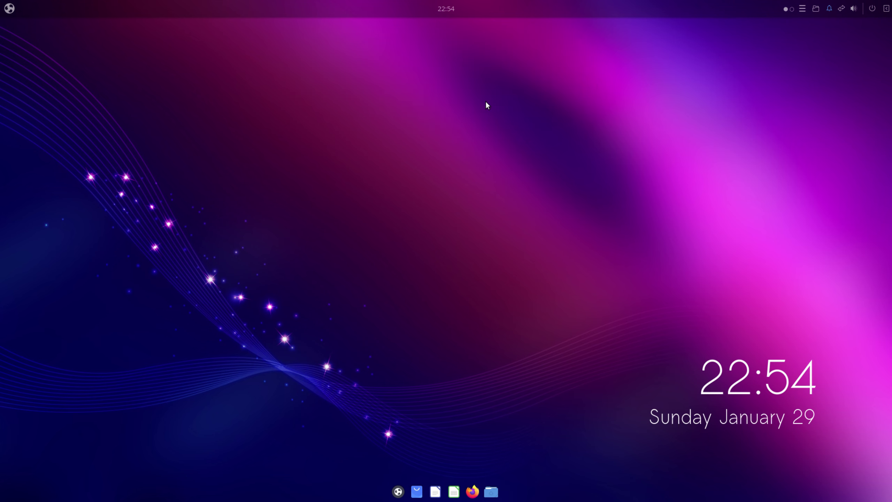
{"action": "left_click", "coordinate": [9, 9]}
{"action": "left_click", "coordinate": [15, 99]}
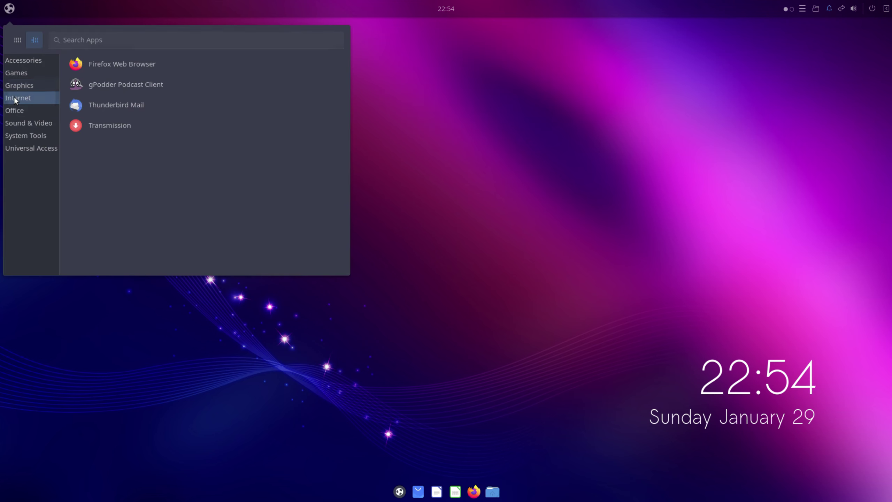
{"action": "left_click", "coordinate": [136, 65]}
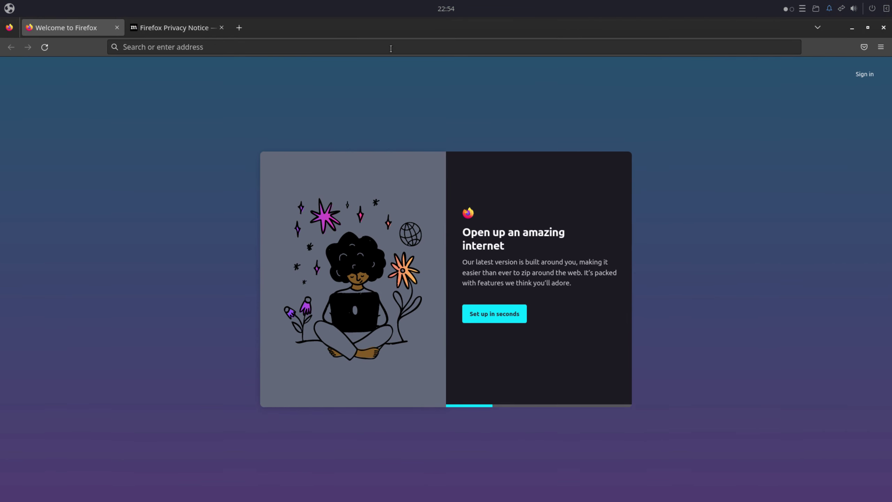
Go to youtube.com and search the site for "linuxhub"
{"action": "left_click", "coordinate": [144, 48]}
{"action": "left_click", "coordinate": [144, 65]}
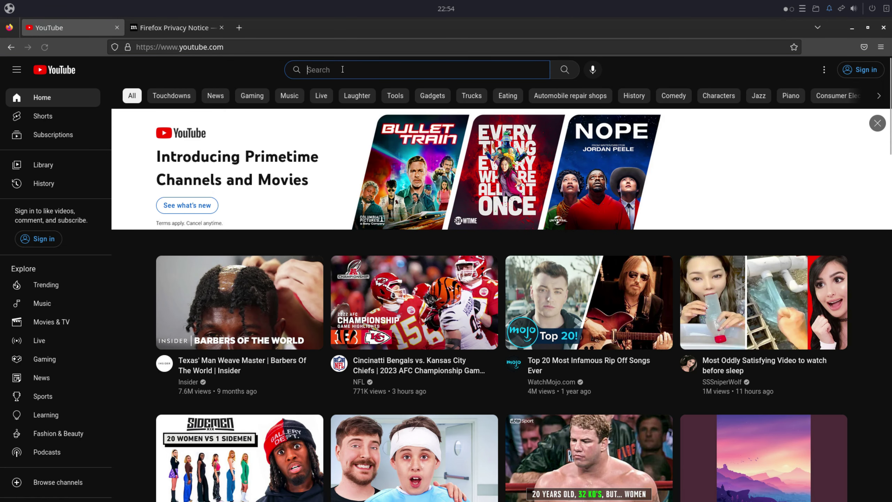
{"action": "left_click", "coordinate": [342, 69]}
{"action": "type", "text": "linuxhub"}
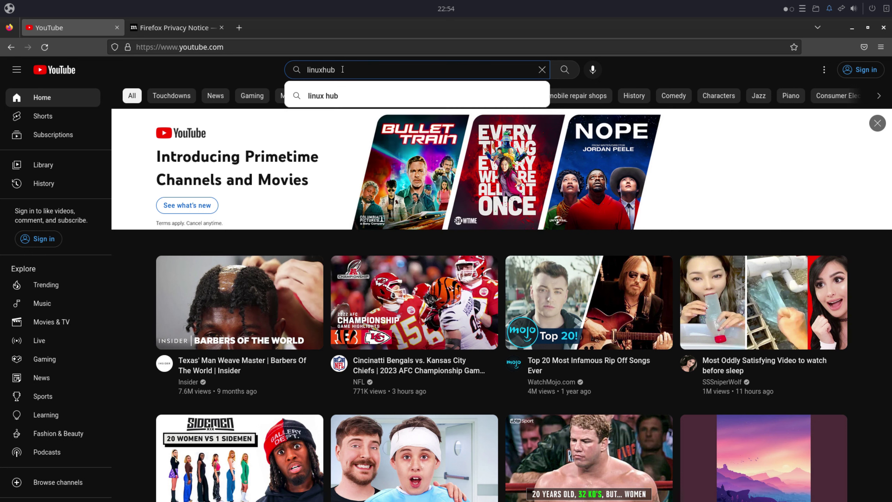
{"action": "key", "text": "Return"}
Open the Linux Hub channel from the search results and look through its uploaded videos
{"action": "left_click", "coordinate": [321, 157]}
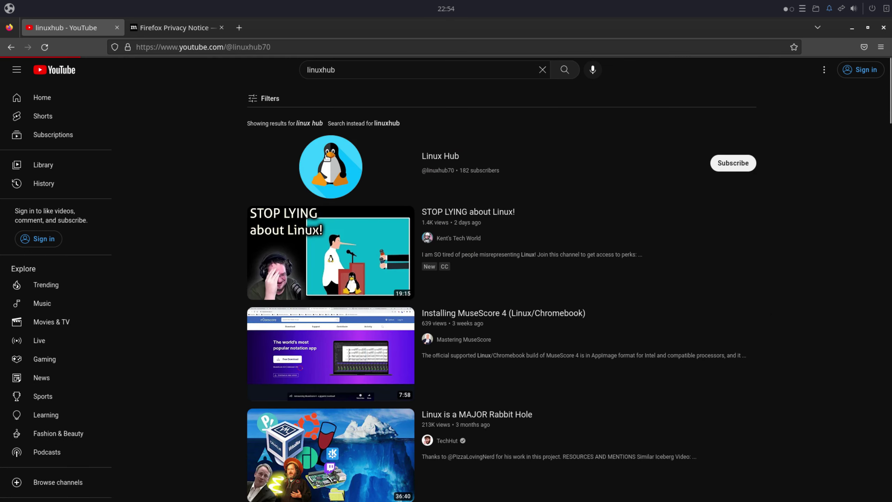
{"action": "left_click", "coordinate": [279, 266]}
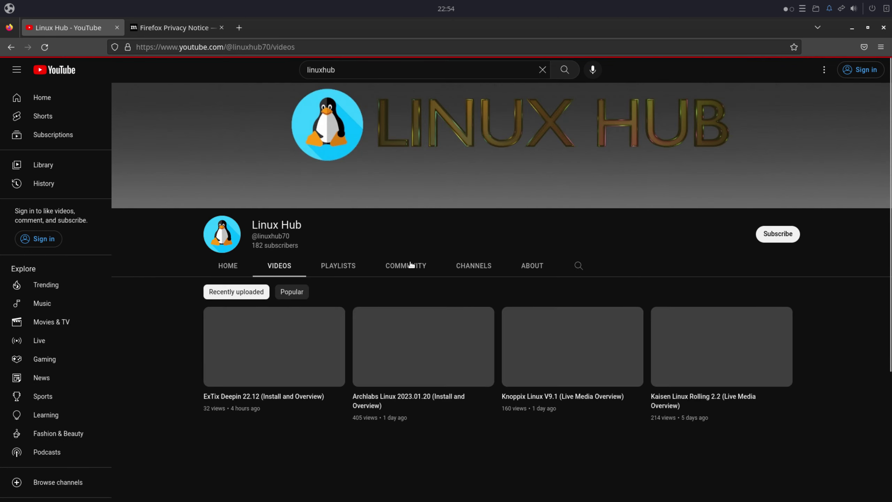
{"action": "scroll", "coordinate": [530, 249], "scroll_direction": "down", "scroll_amount": 15}
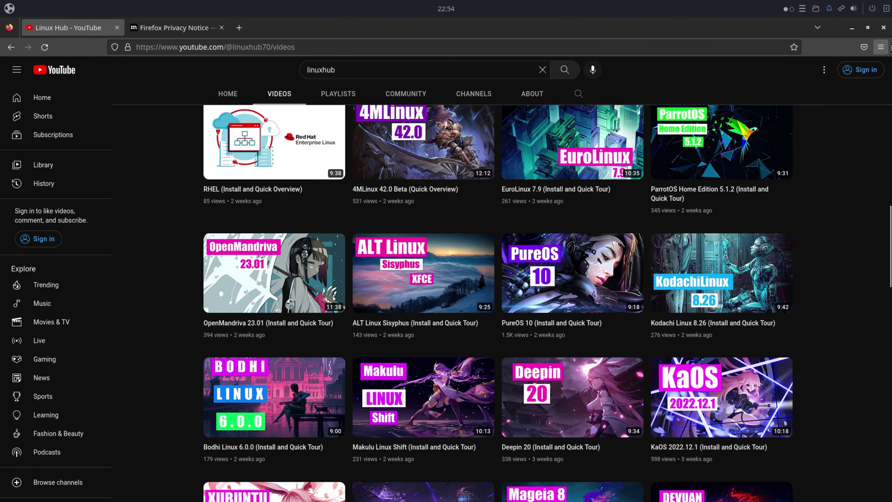
Check the version information of Firefox, dismiss it and close the browser
{"action": "left_click", "coordinate": [881, 48]}
{"action": "left_click", "coordinate": [754, 340]}
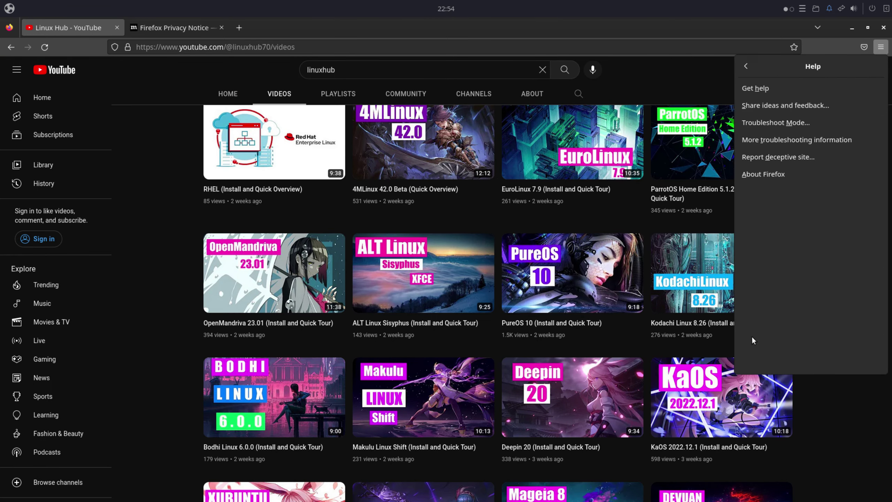
{"action": "left_click", "coordinate": [777, 176]}
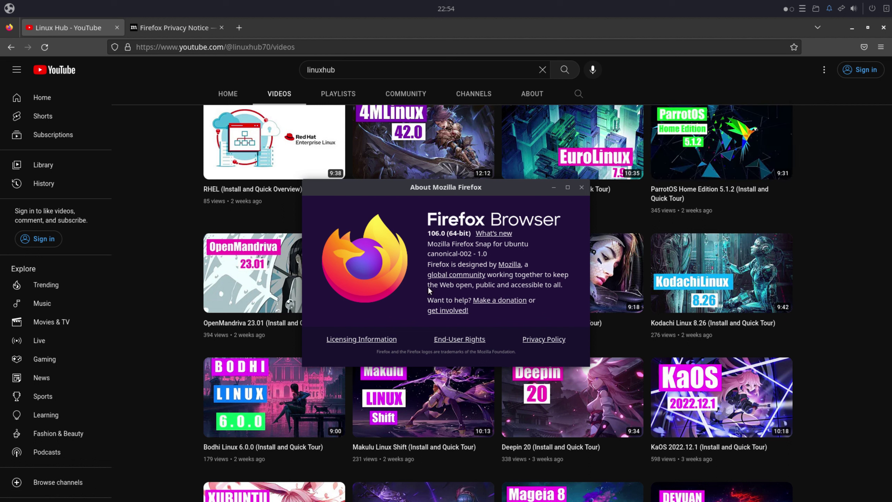
{"action": "left_click", "coordinate": [581, 189]}
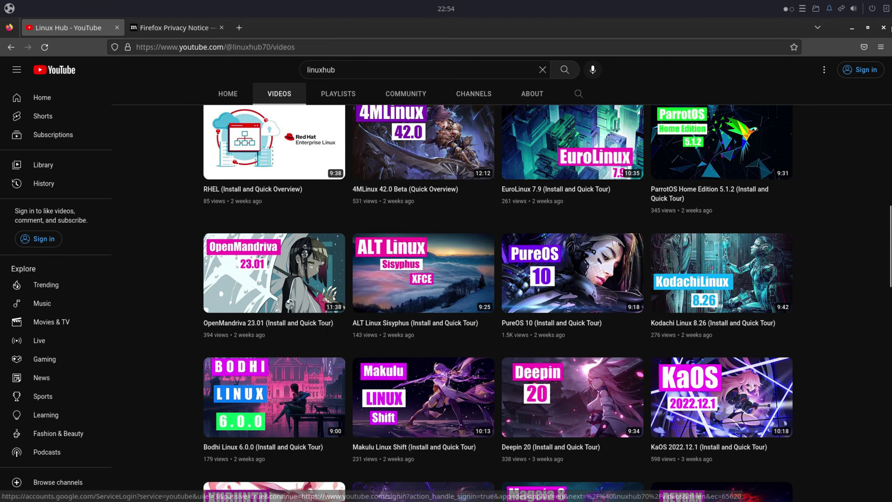
{"action": "left_click", "coordinate": [883, 28]}
Start Transmission from the Internet applications, agree to its file sharing notice and maximize its window
{"action": "left_click", "coordinate": [8, 9]}
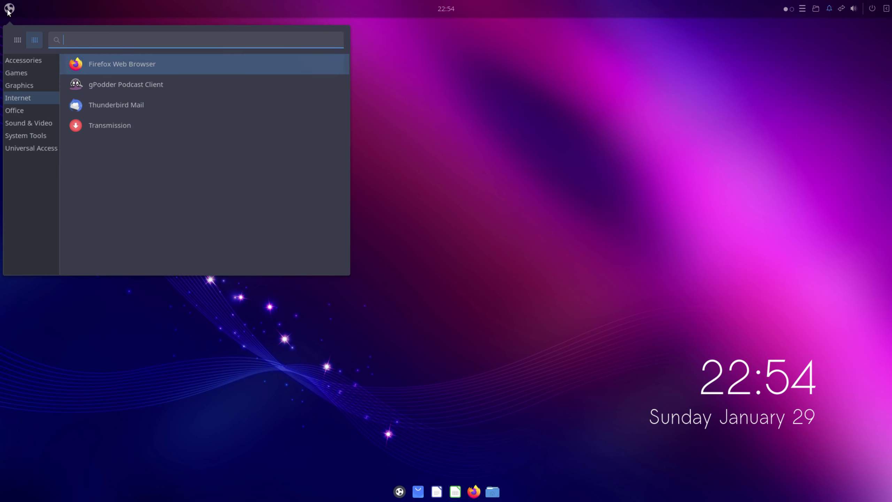
{"action": "left_click", "coordinate": [111, 124]}
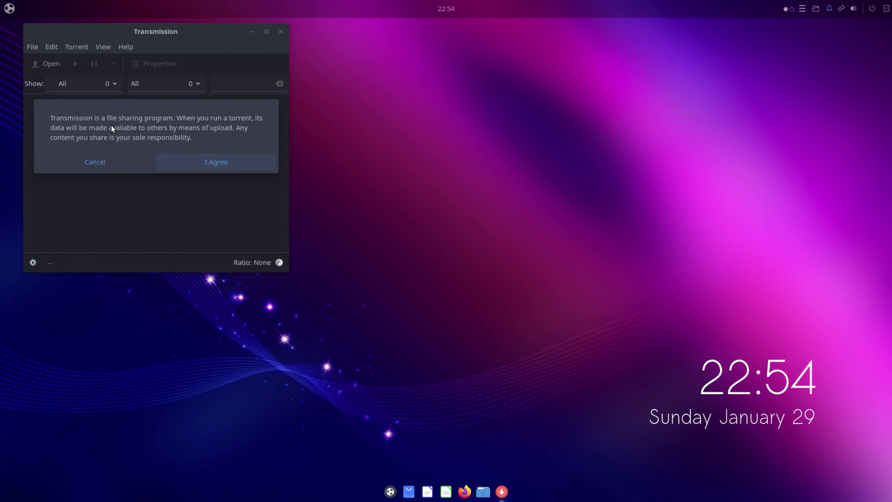
{"action": "left_click", "coordinate": [175, 165]}
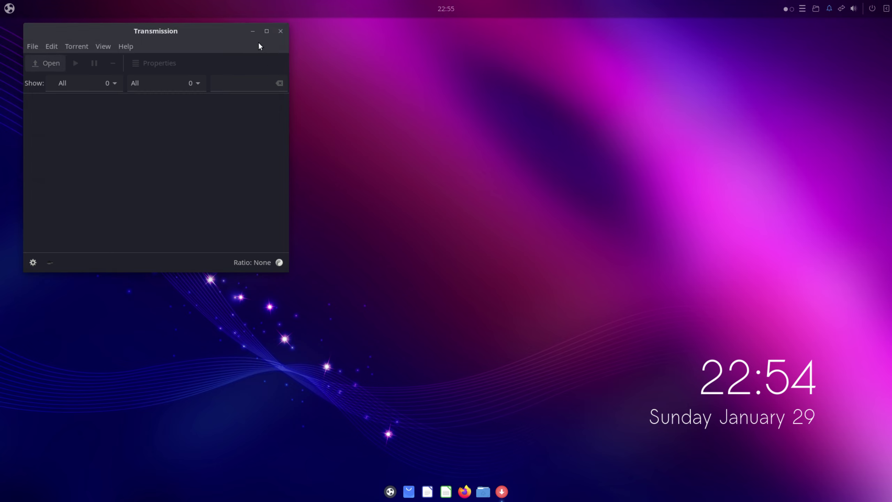
{"action": "double_click", "coordinate": [211, 32]}
Look through the commands Transmission offers for files, editing, torrents, view options and help
{"action": "left_click", "coordinate": [7, 40]}
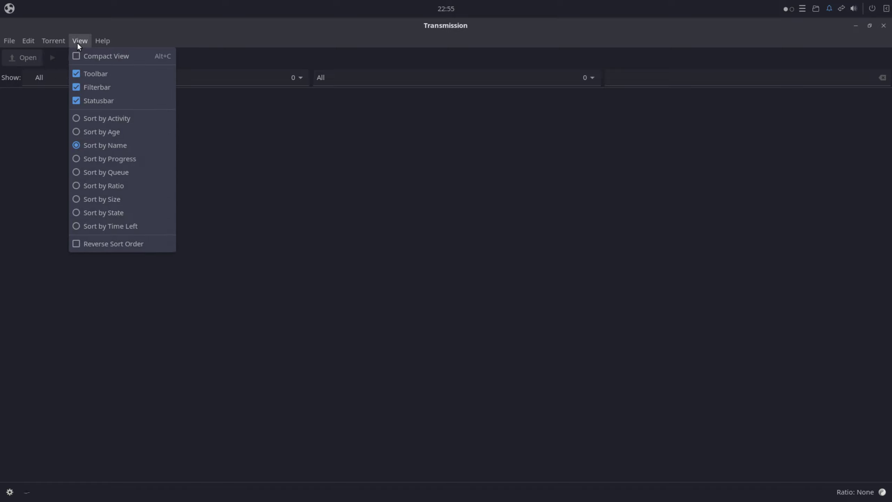
{"action": "mouse_move", "coordinate": [100, 43]}
{"action": "left_click", "coordinate": [320, 41]}
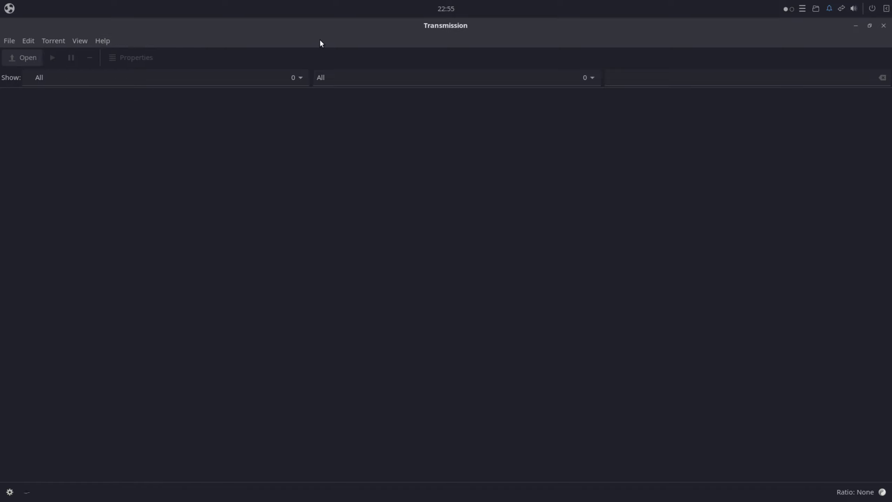
Check the version information of Transmission, dismiss it and close the torrent client
{"action": "left_click", "coordinate": [100, 39]}
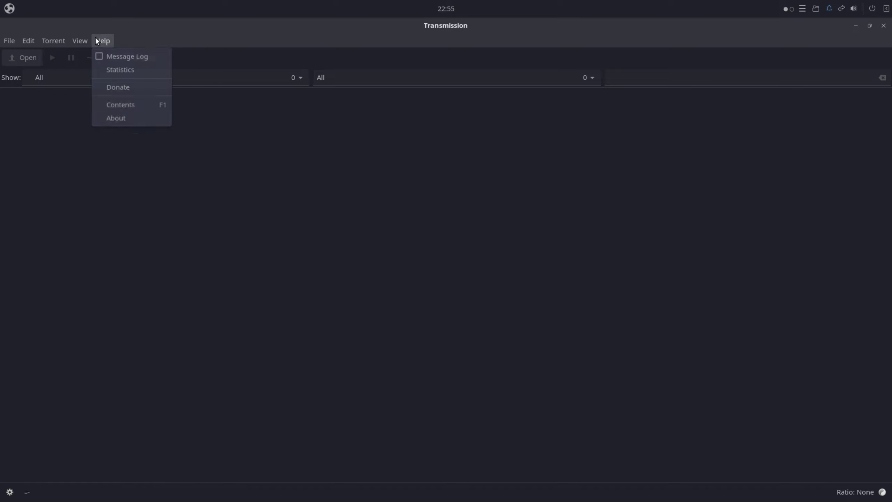
{"action": "left_click", "coordinate": [124, 119]}
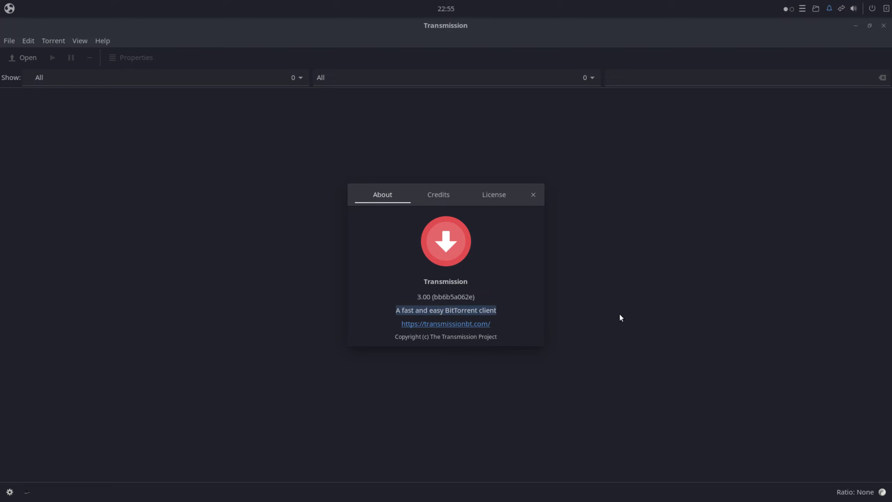
{"action": "left_click", "coordinate": [533, 196]}
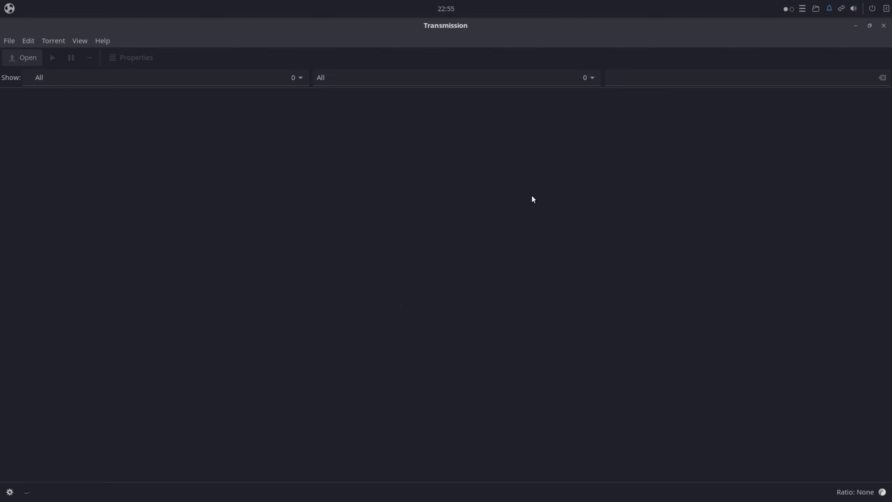
{"action": "left_click", "coordinate": [884, 26]}
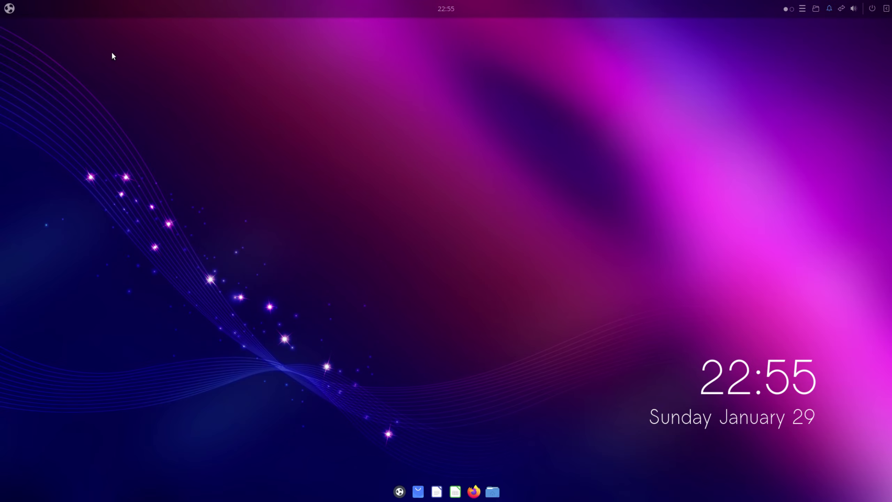
Start LibreOffice Calc from the Office applications, turn off tips on startup, dismiss the tip and close the blank spreadsheet
{"action": "left_click", "coordinate": [9, 8]}
{"action": "left_click", "coordinate": [23, 111]}
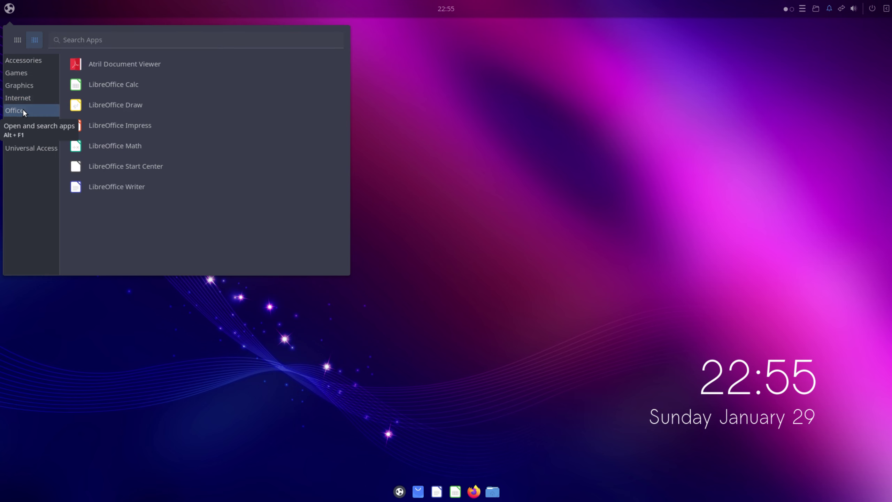
{"action": "left_click", "coordinate": [123, 83]}
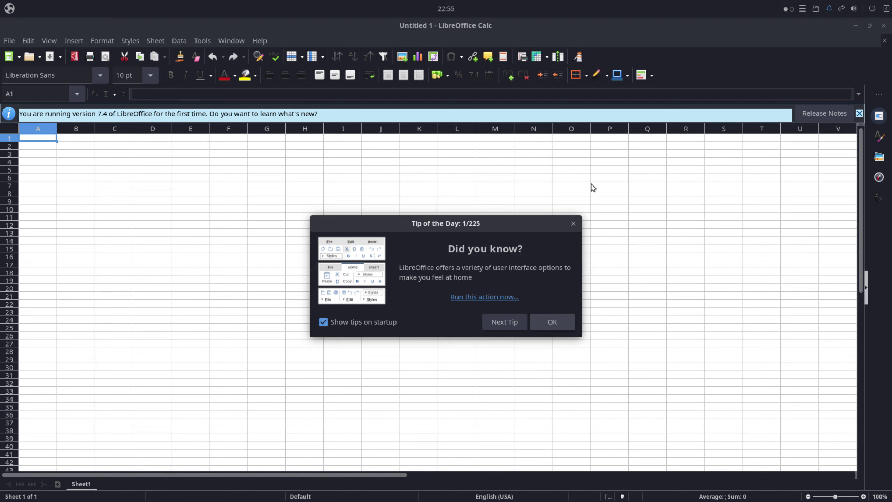
{"action": "left_click", "coordinate": [392, 322]}
{"action": "left_click", "coordinate": [541, 318]}
{"action": "left_click", "coordinate": [884, 41]}
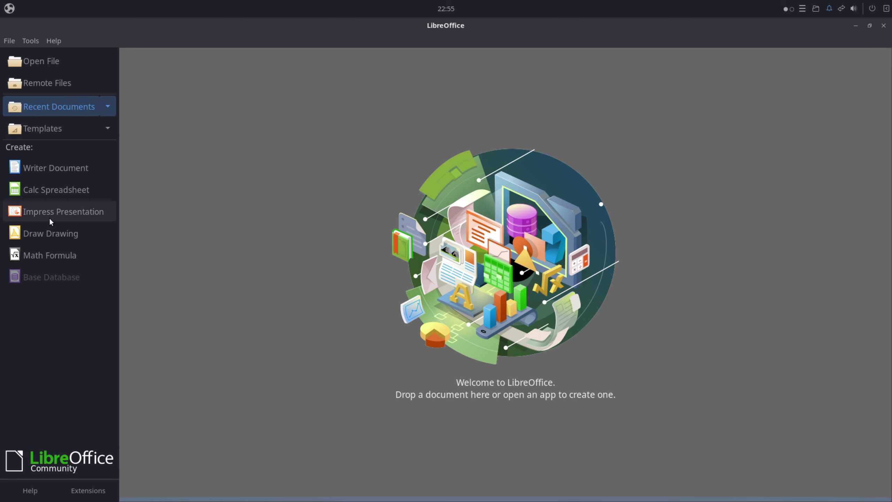
Check the version information of LibreOffice, dismiss it and close the office suite
{"action": "left_click", "coordinate": [51, 40]}
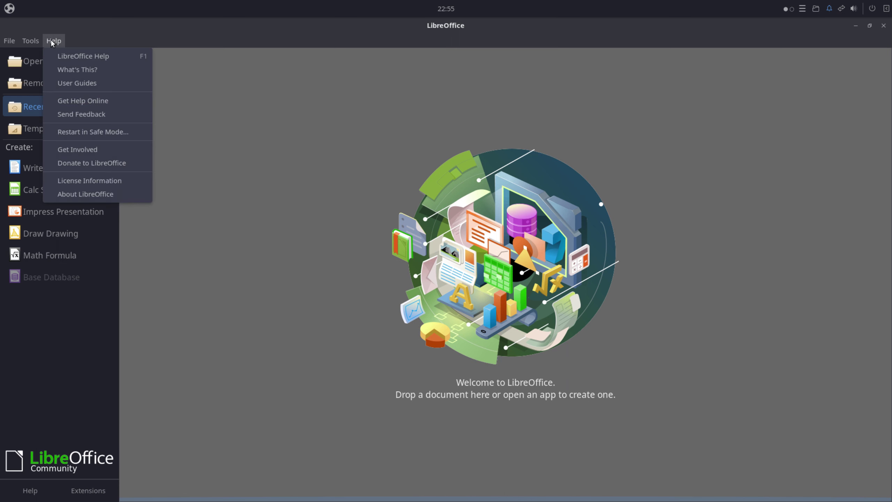
{"action": "left_click", "coordinate": [106, 192]}
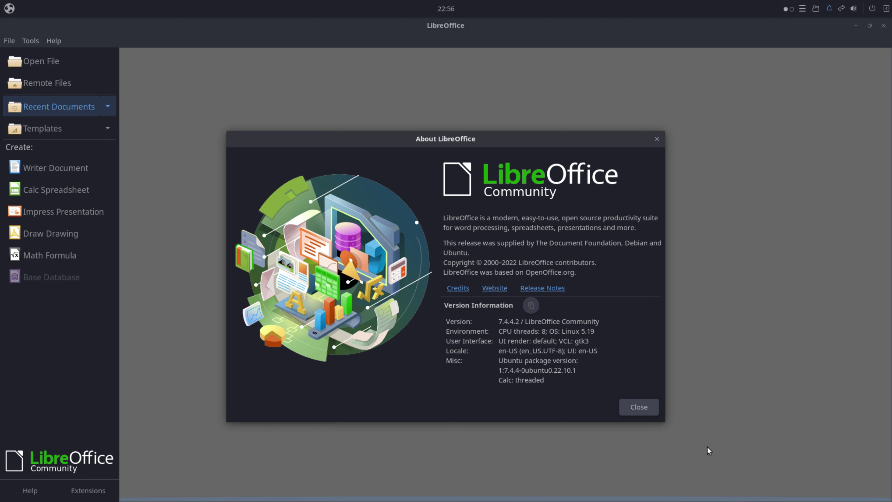
{"action": "left_click", "coordinate": [644, 406]}
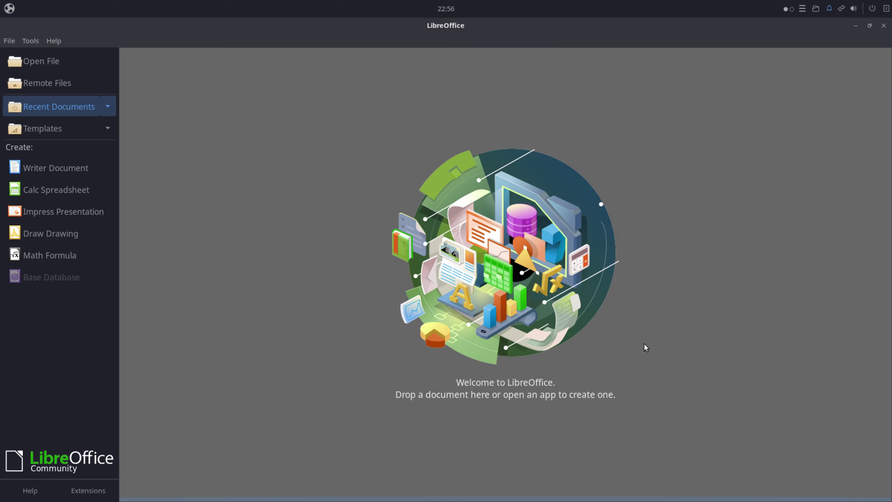
{"action": "left_click", "coordinate": [884, 25]}
Start Lollypop from the Sound & Video applications and maximize its window
{"action": "left_click", "coordinate": [9, 8]}
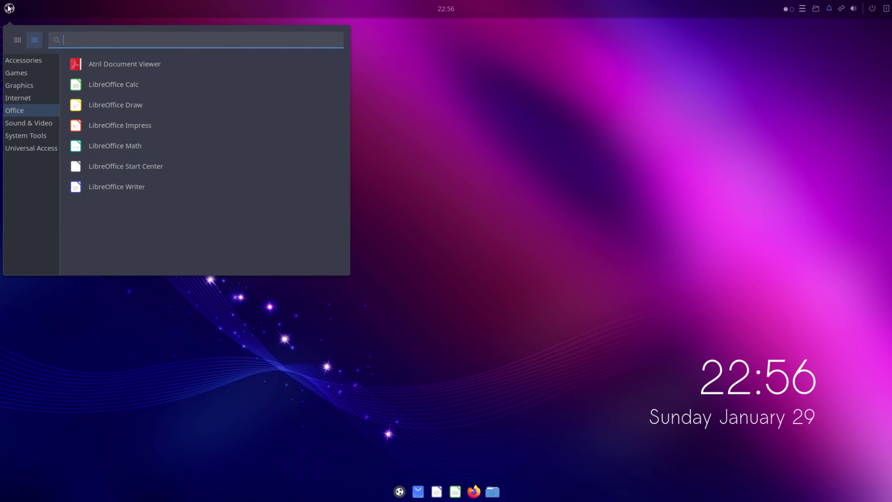
{"action": "left_click", "coordinate": [29, 120]}
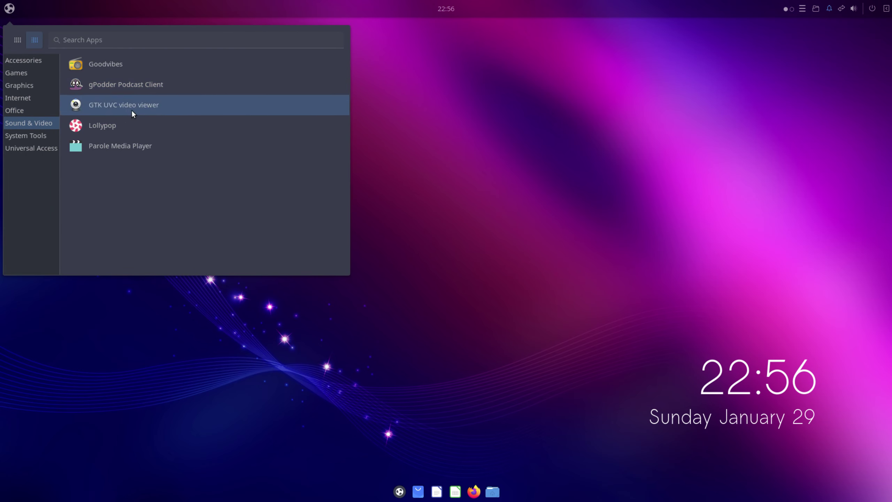
{"action": "left_click", "coordinate": [105, 125]}
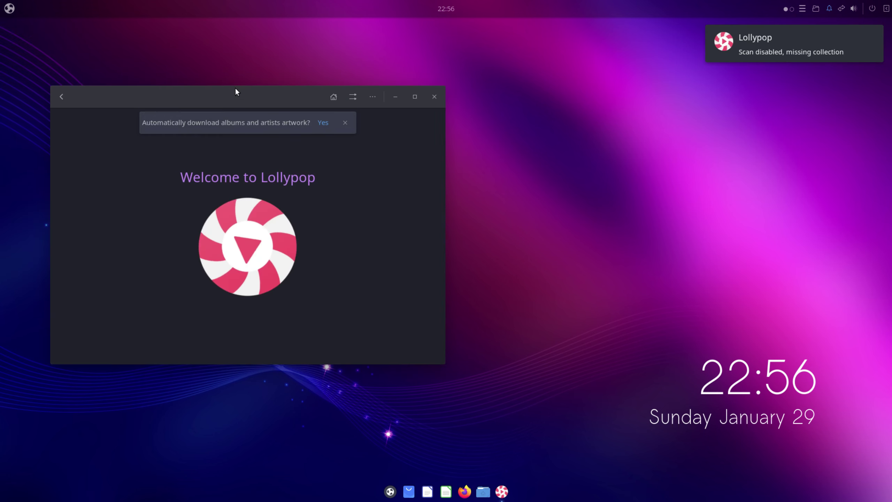
{"action": "double_click", "coordinate": [236, 89]}
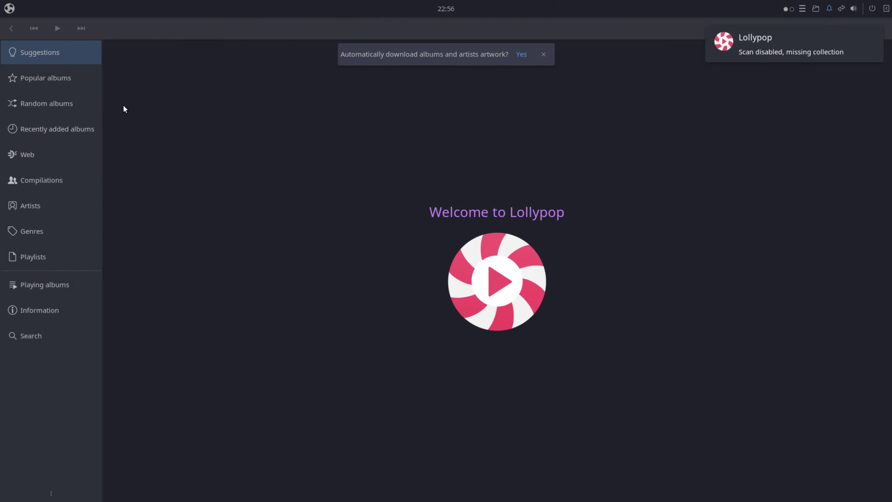
Browse the popular, random and recently added album views in Lollypop
{"action": "left_click", "coordinate": [29, 75]}
{"action": "left_click", "coordinate": [32, 106]}
{"action": "left_click", "coordinate": [39, 126]}
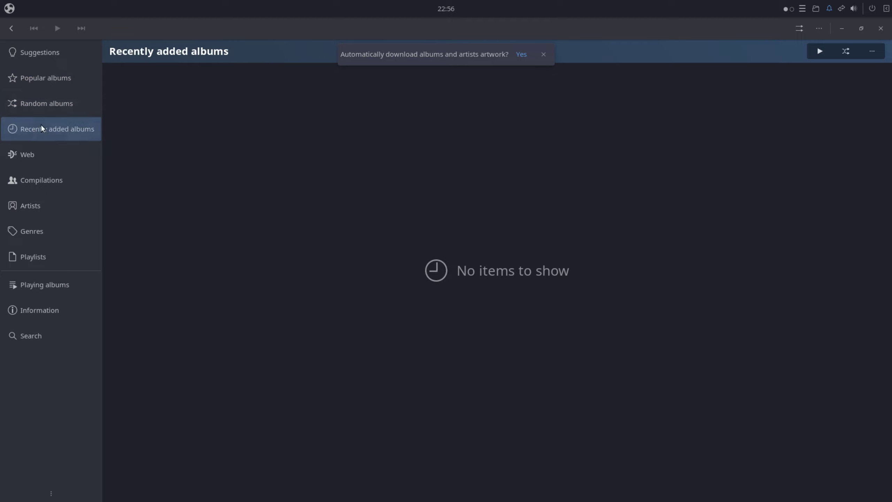
Check the version information of Lollypop, dismiss it and close the music player
{"action": "left_click", "coordinate": [819, 28]}
{"action": "left_click", "coordinate": [793, 141]}
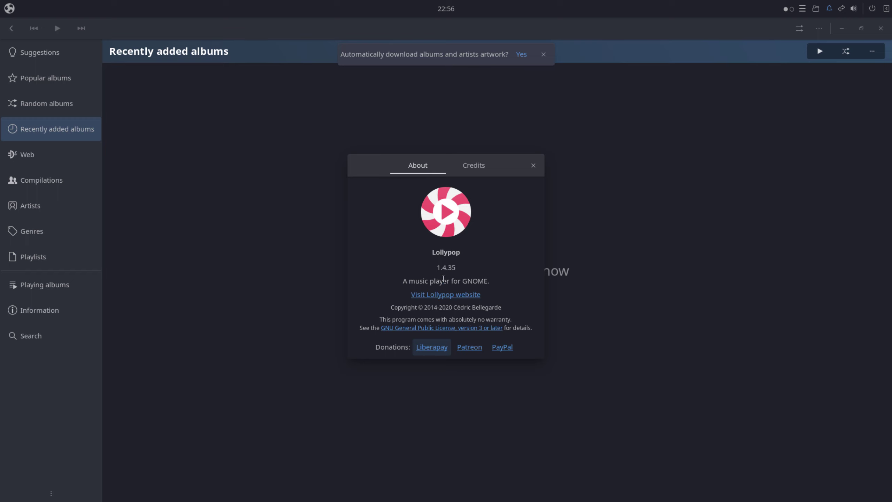
{"action": "triple_click", "coordinate": [447, 281]}
{"action": "left_click", "coordinate": [533, 165]}
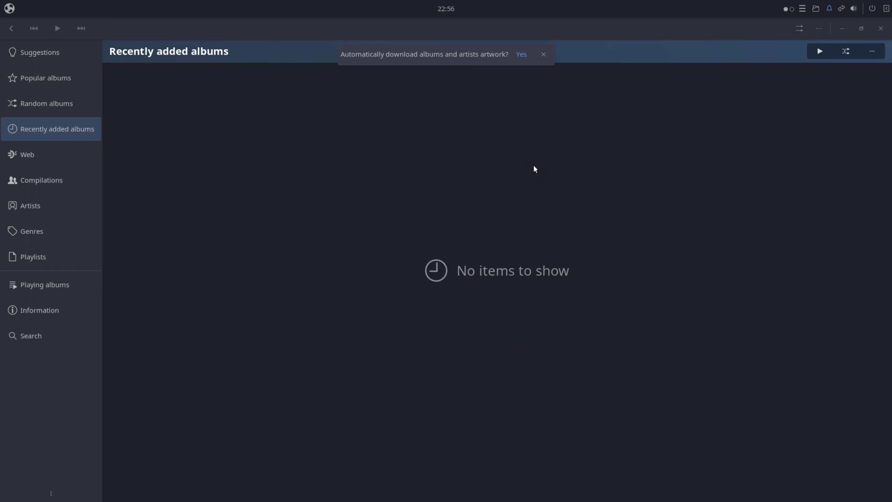
{"action": "left_click", "coordinate": [880, 28]}
Start Parole Media Player from the Sound & Video applications and maximize its window
{"action": "left_click", "coordinate": [8, 9]}
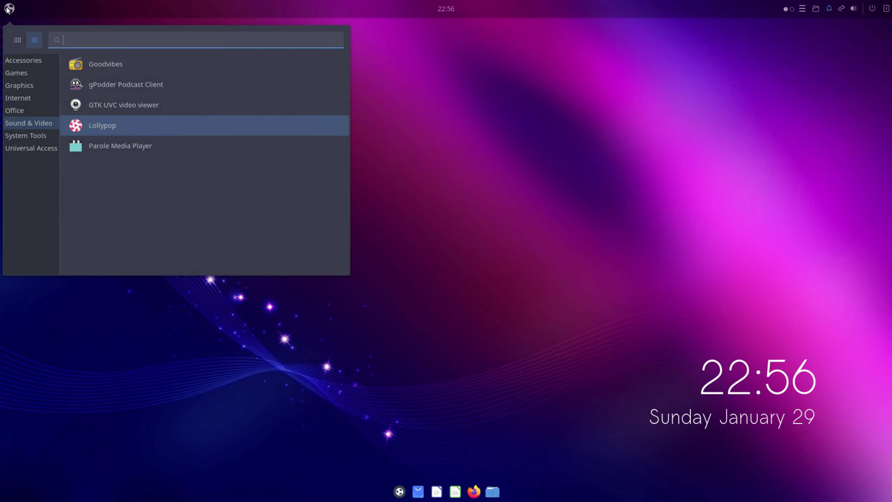
{"action": "left_click", "coordinate": [111, 145]}
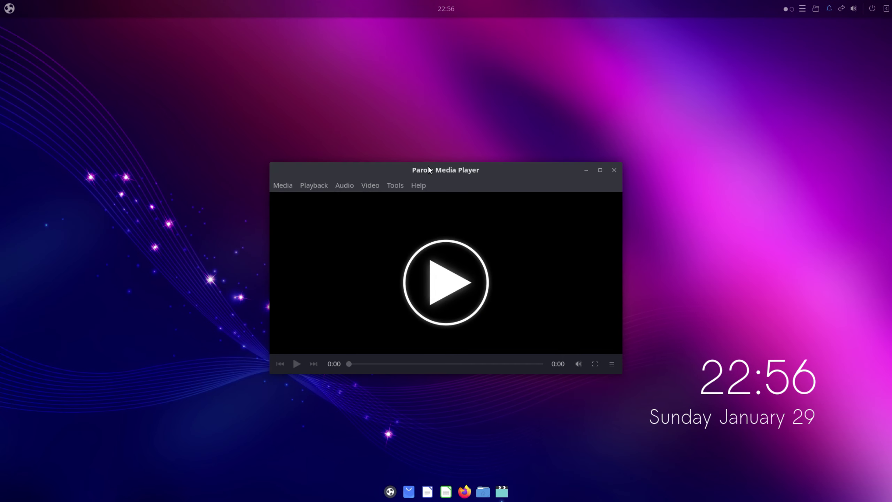
{"action": "double_click", "coordinate": [494, 167]}
Look through the commands Parole offers for media, playback, audio, video, tools and help
{"action": "left_click", "coordinate": [14, 40]}
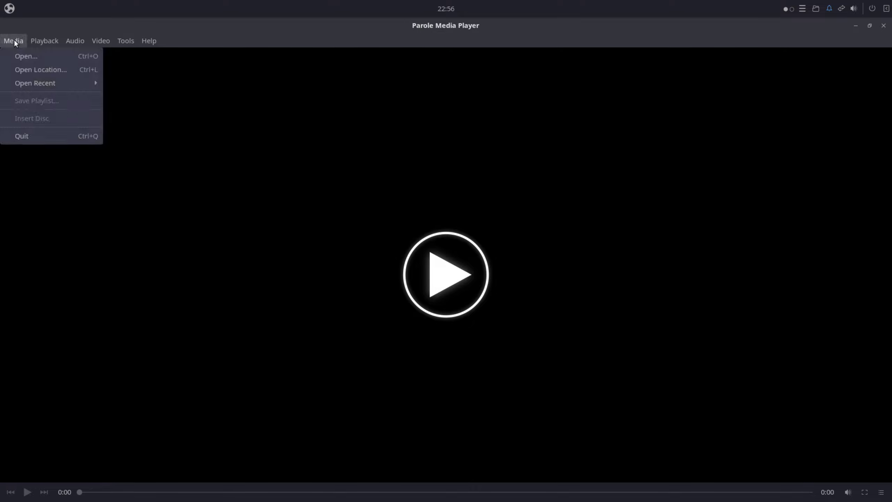
{"action": "mouse_move", "coordinate": [44, 41]}
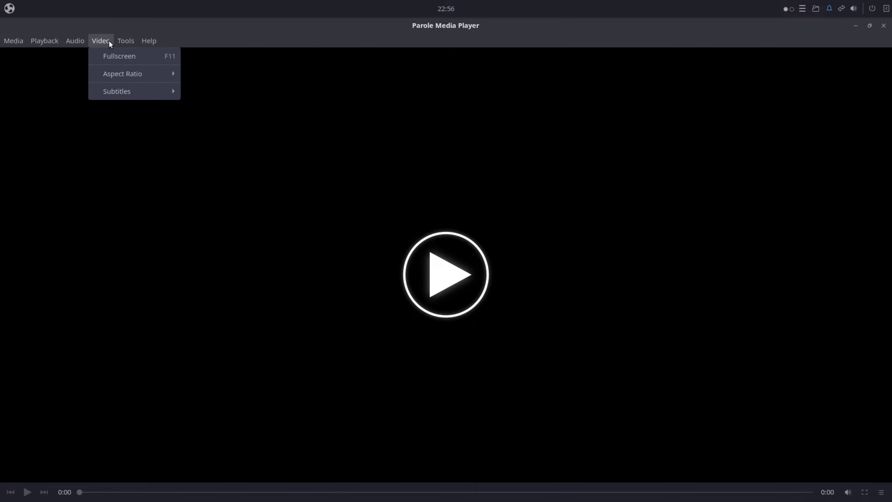
{"action": "mouse_move", "coordinate": [125, 42]}
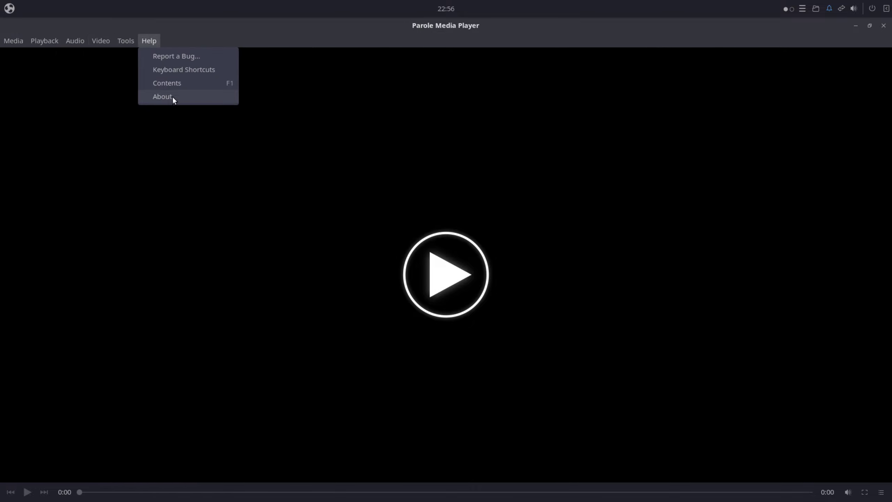
Check the version and description of Parole Media Player, dismiss the information and close the player
{"action": "left_click", "coordinate": [173, 96]}
{"action": "triple_click", "coordinate": [505, 303]}
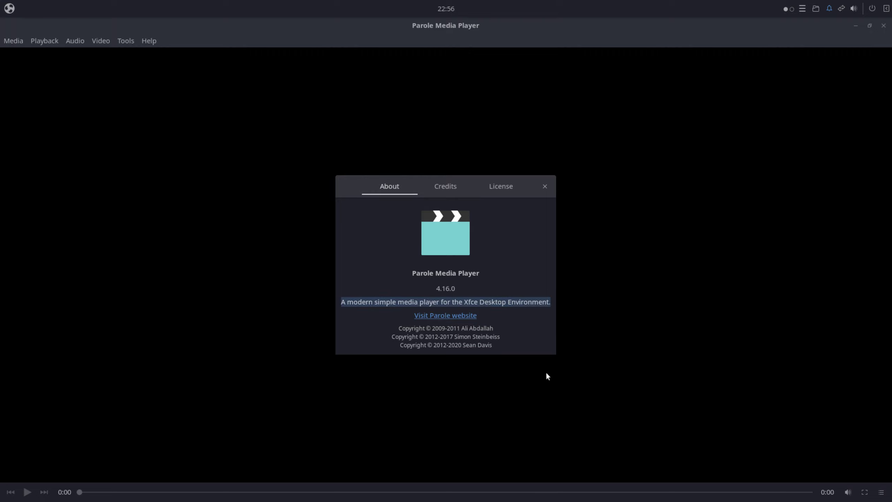
{"action": "double_click", "coordinate": [487, 302]}
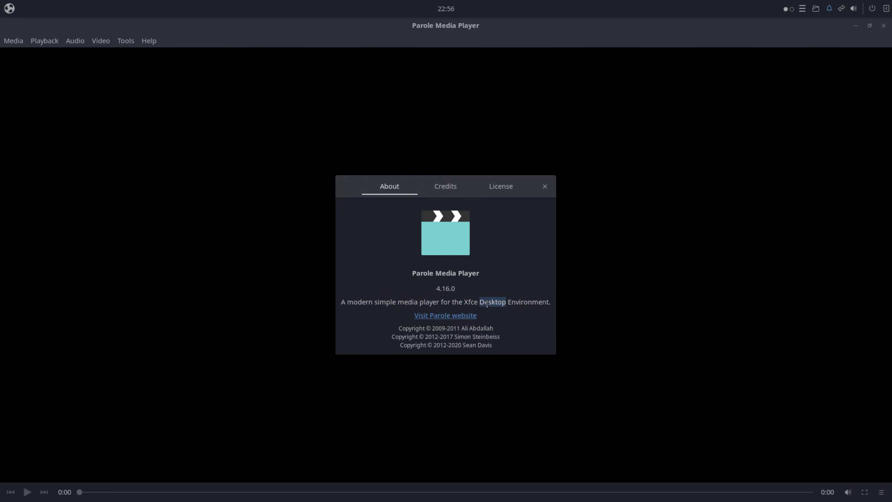
{"action": "left_click", "coordinate": [544, 186]}
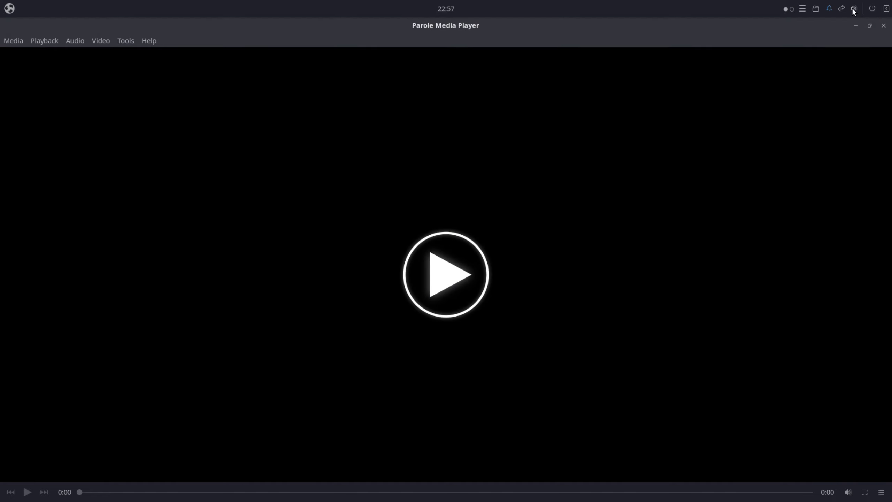
{"action": "left_click", "coordinate": [884, 29]}
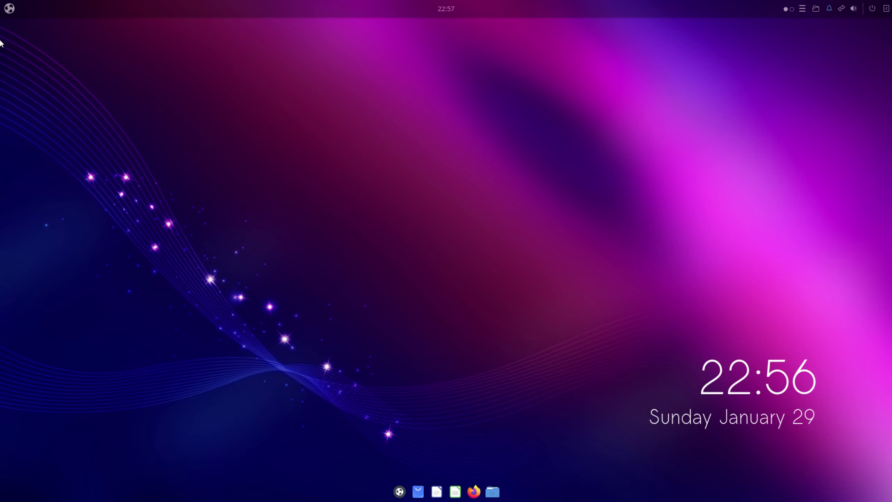
Open Budgie Desktop Settings from the System Tools applications and move its window to the middle of the desktop
{"action": "left_click", "coordinate": [10, 14]}
{"action": "left_click", "coordinate": [22, 132]}
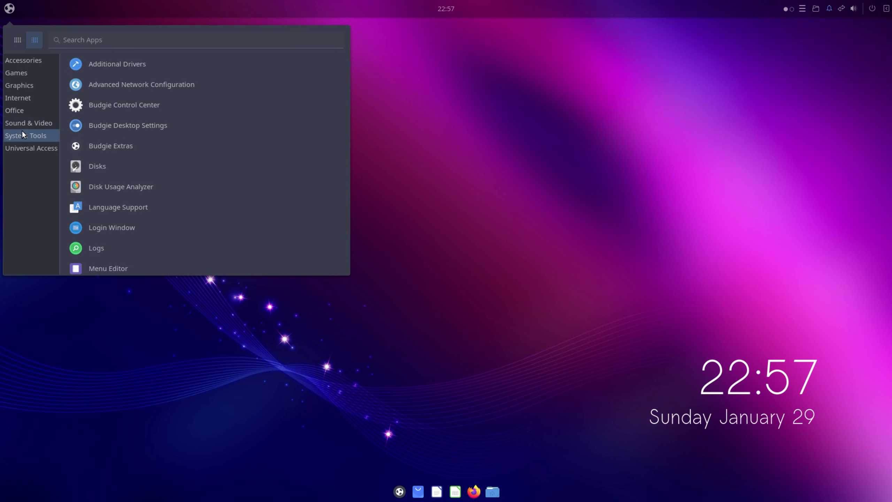
{"action": "left_click", "coordinate": [148, 129]}
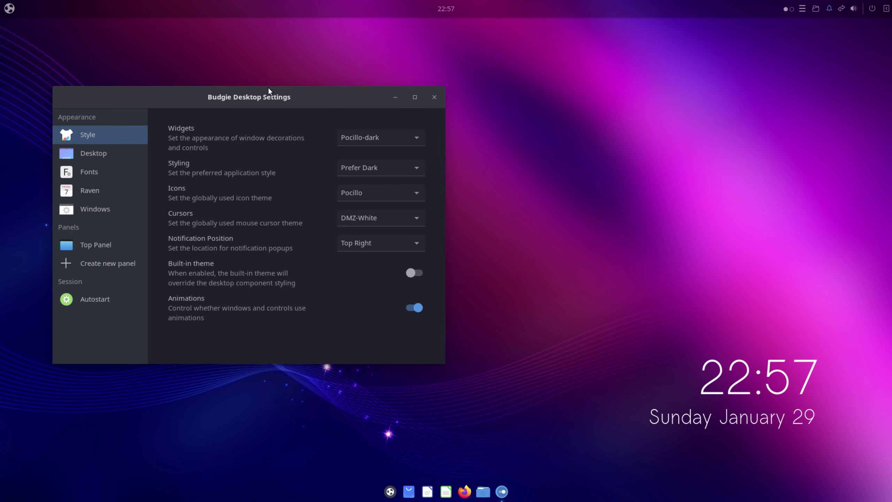
{"action": "left_click_drag", "start_coordinate": [329, 95], "coordinate": [539, 80]}
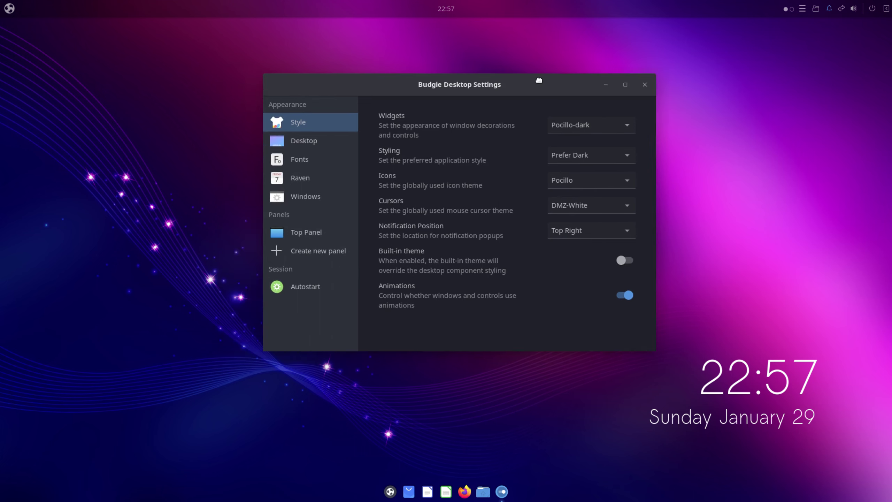
Look through the desktop, fonts, Raven, windows and top panel settings
{"action": "left_click", "coordinate": [298, 139]}
{"action": "left_click", "coordinate": [304, 160]}
{"action": "left_click", "coordinate": [304, 184]}
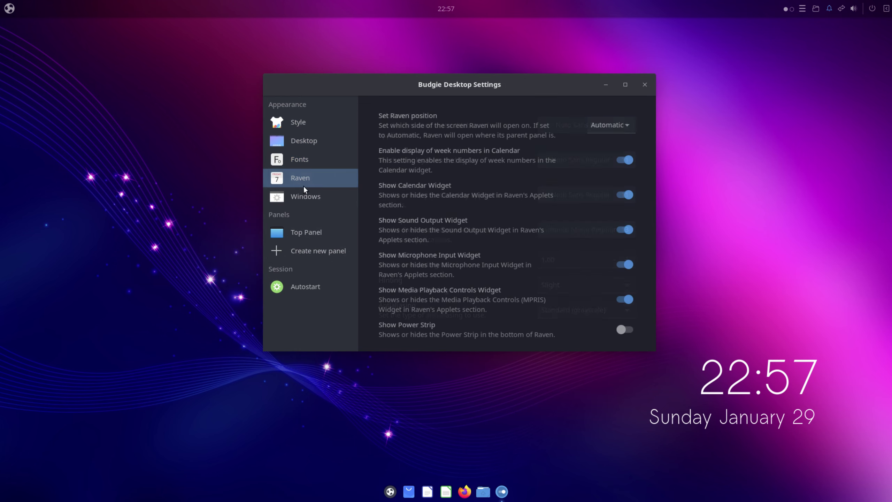
{"action": "left_click", "coordinate": [304, 195]}
{"action": "left_click", "coordinate": [301, 233]}
Create an additional desktop panel and remove it again, confirming the removal
{"action": "left_click", "coordinate": [318, 252]}
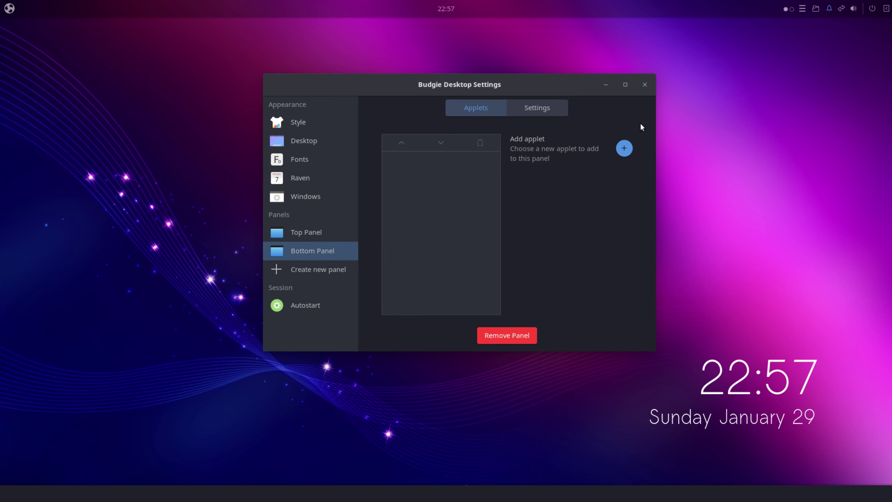
{"action": "left_click", "coordinate": [513, 334]}
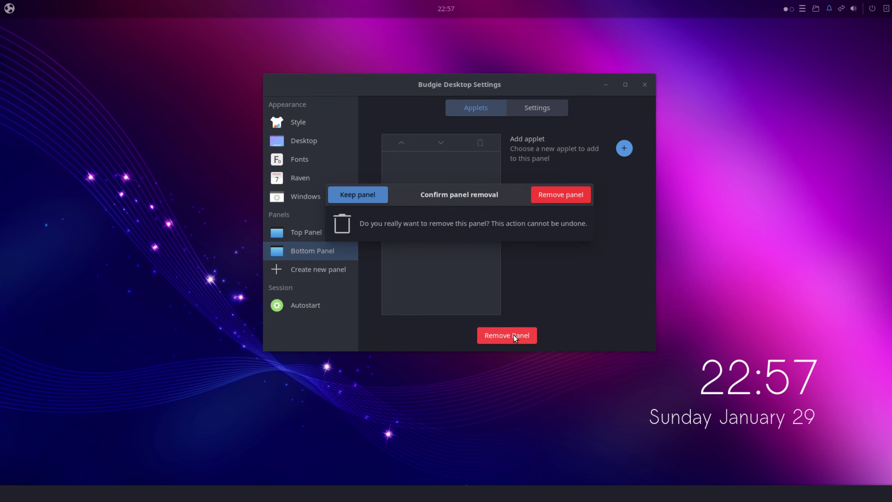
{"action": "left_click", "coordinate": [571, 185]}
View the autostart applications, return to the style settings and try the Arc-Dark widget theme
{"action": "left_click", "coordinate": [303, 287]}
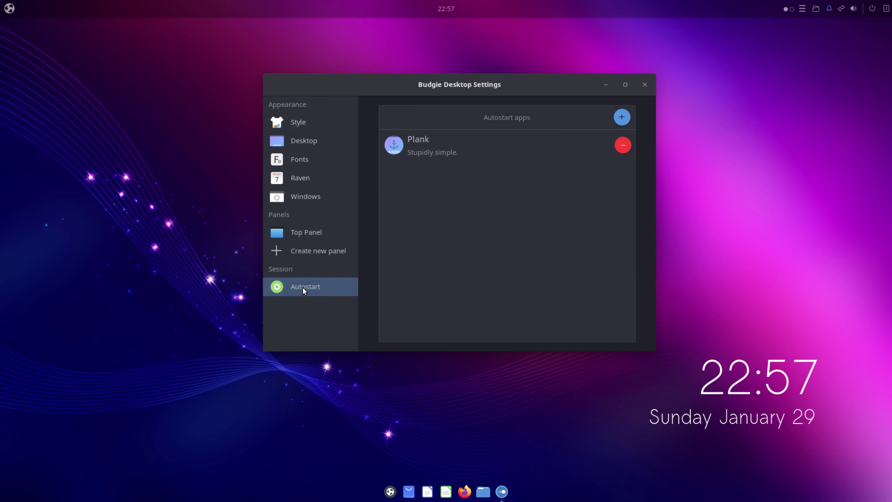
{"action": "left_click", "coordinate": [294, 124]}
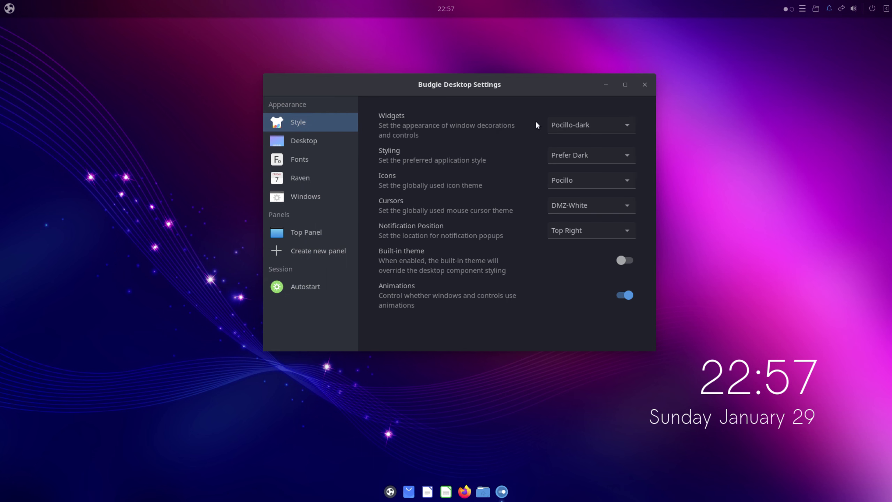
{"action": "left_click", "coordinate": [618, 125]}
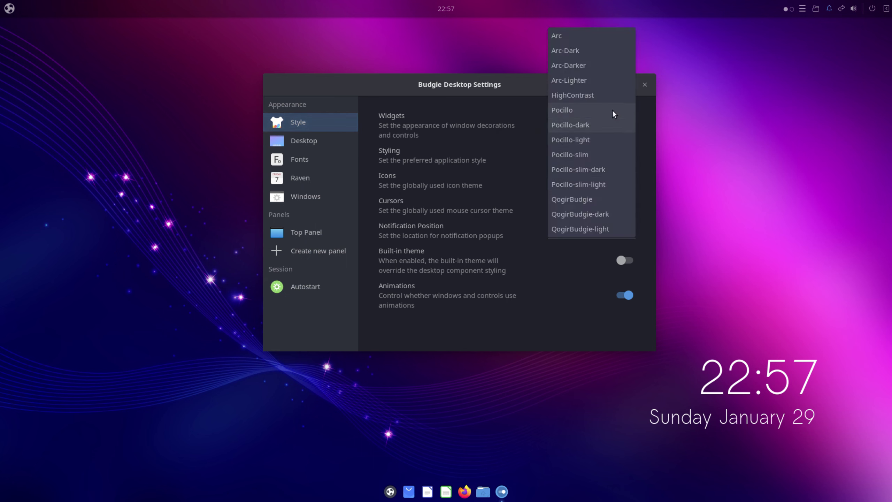
{"action": "left_click", "coordinate": [577, 49]}
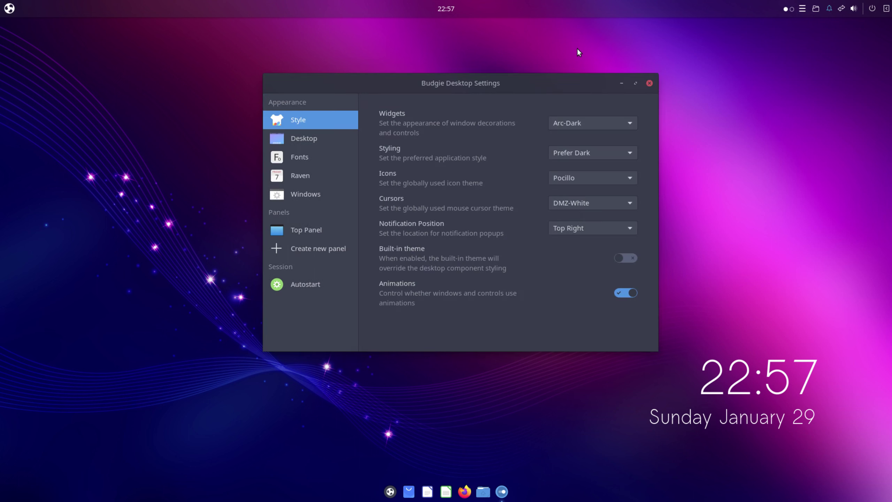
Try the HighContrast widget theme and switch the widgets back to Pocillo-dark
{"action": "left_click", "coordinate": [593, 124]}
{"action": "left_click", "coordinate": [571, 177]}
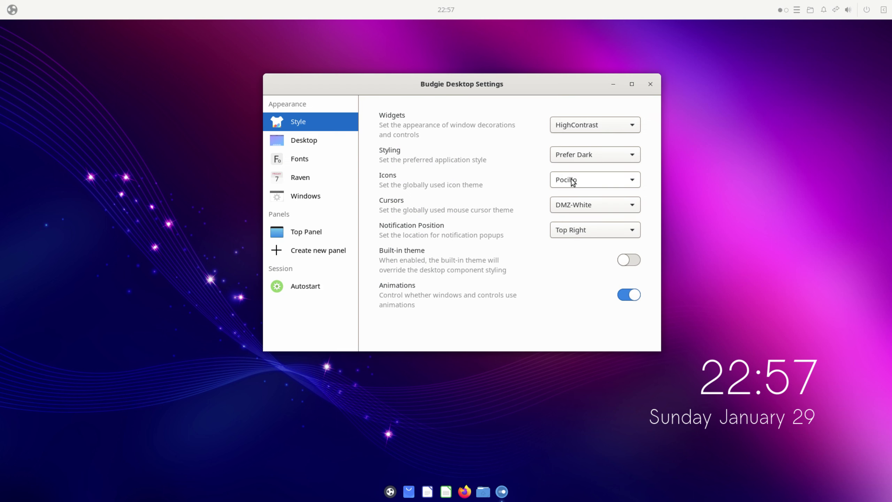
{"action": "left_click", "coordinate": [613, 124]}
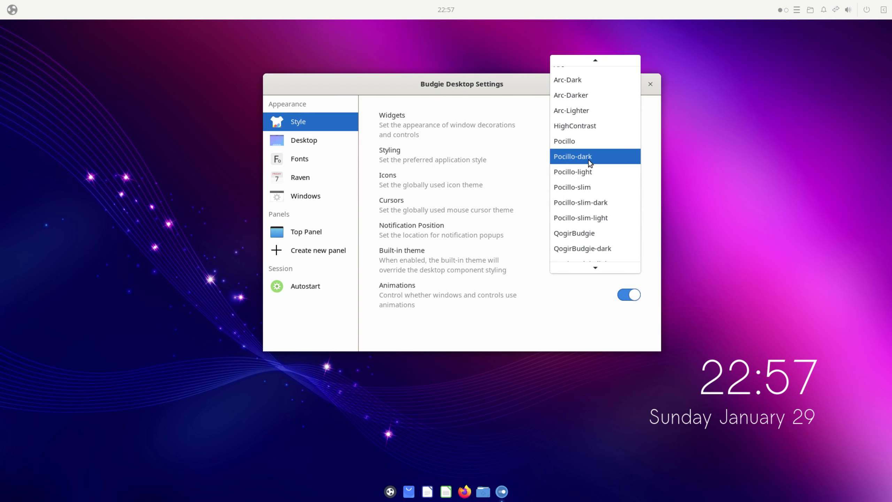
{"action": "left_click", "coordinate": [568, 157]}
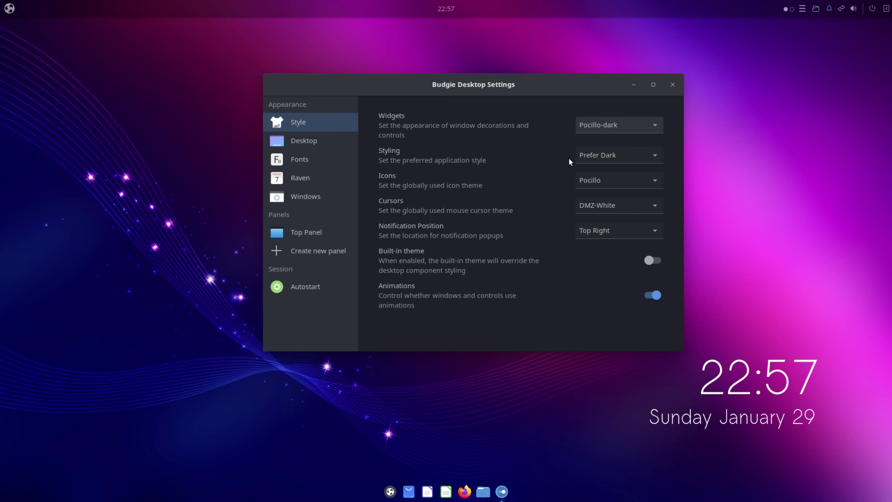
Browse the available widget themes and set the widgets to Arc-Dark
{"action": "left_click", "coordinate": [626, 125]}
{"action": "left_click", "coordinate": [613, 199]}
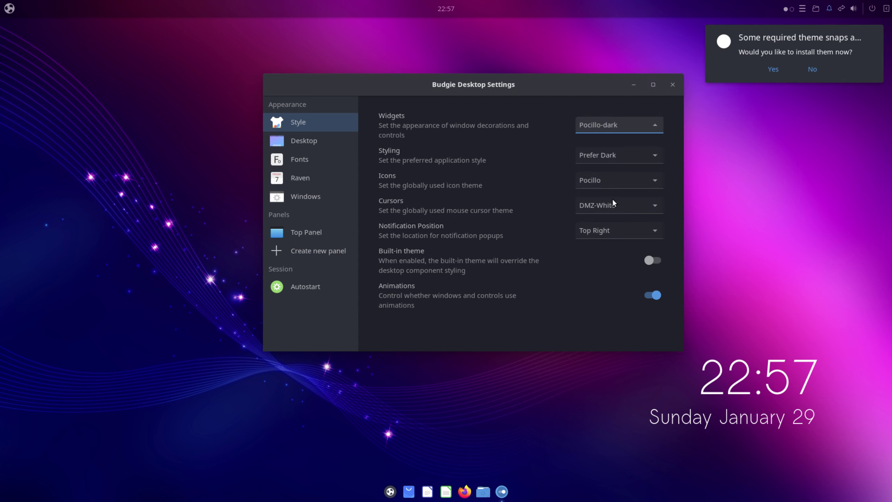
{"action": "left_click", "coordinate": [617, 123]}
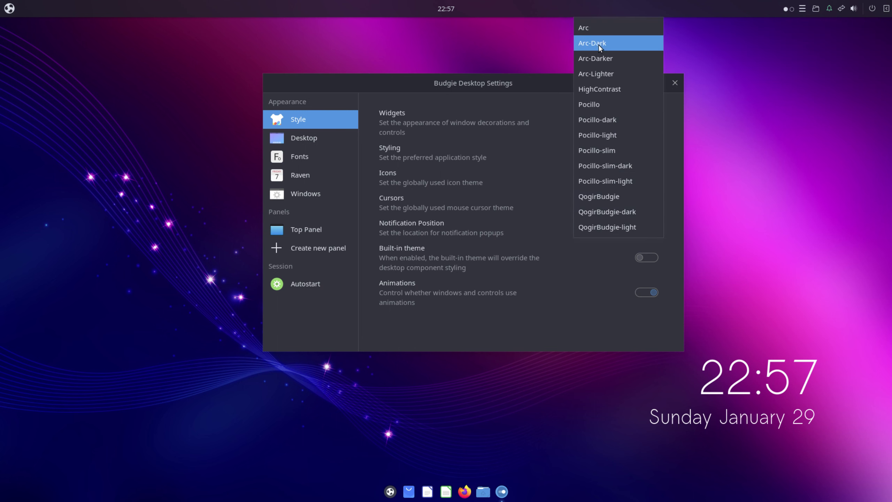
{"action": "left_click", "coordinate": [598, 44]}
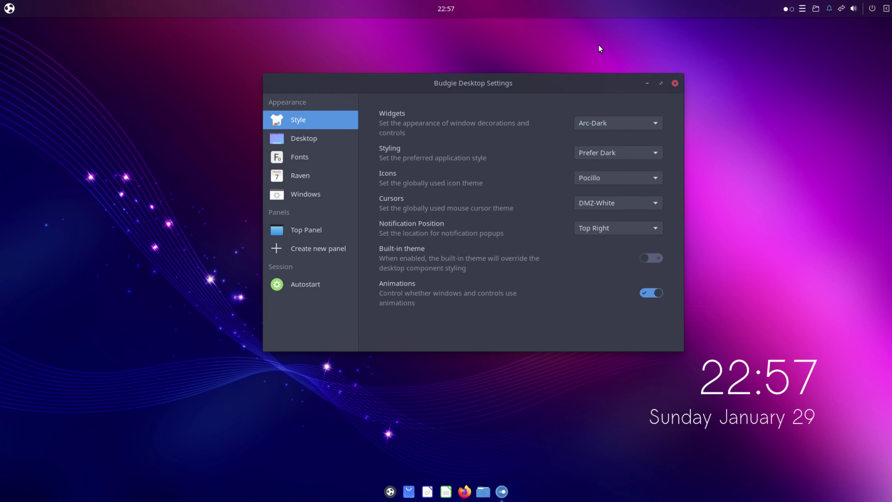
Enable desktop icons in the Desktop settings
{"action": "left_click", "coordinate": [297, 137]}
{"action": "left_click", "coordinate": [650, 116]}
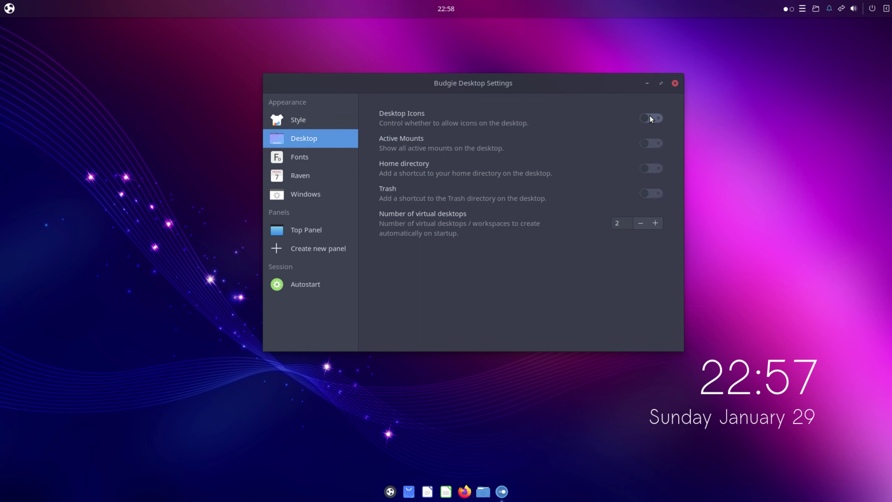
{"action": "left_click", "coordinate": [649, 118]}
Look through the fonts, Raven and windows settings, and check the application styling options while keeping Prefer Dark
{"action": "left_click", "coordinate": [302, 158]}
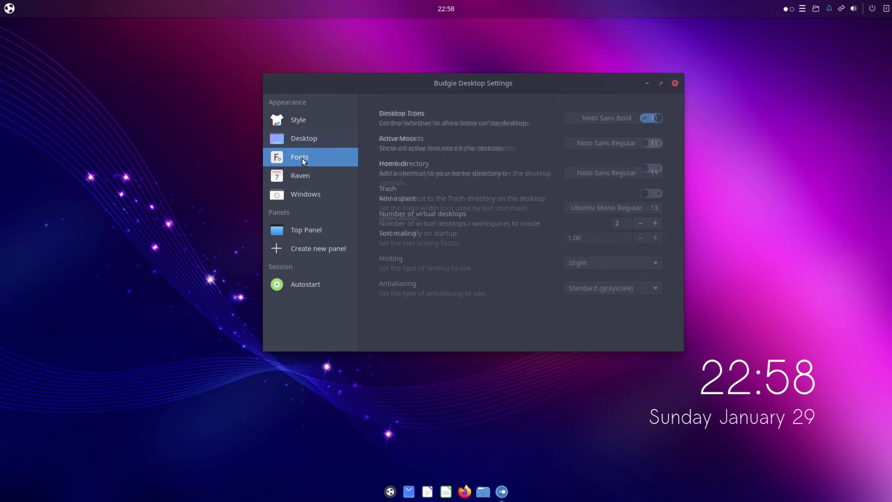
{"action": "left_click", "coordinate": [308, 174]}
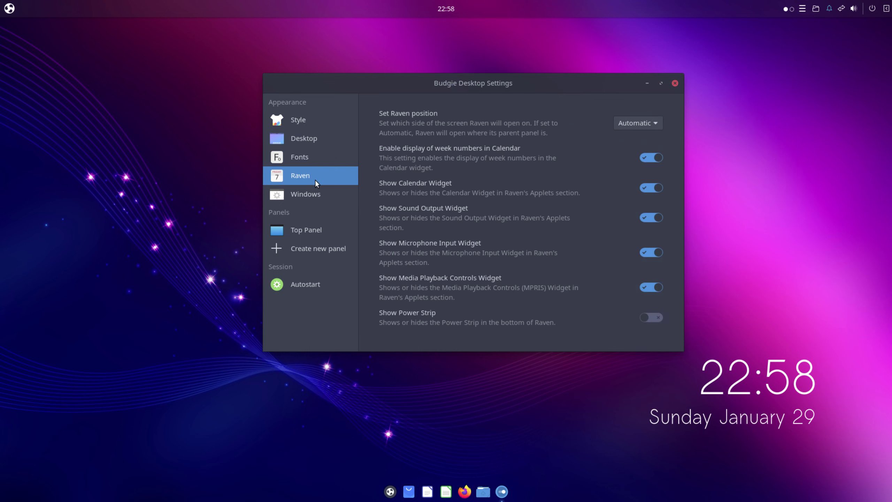
{"action": "left_click", "coordinate": [298, 194]}
{"action": "left_click", "coordinate": [290, 117]}
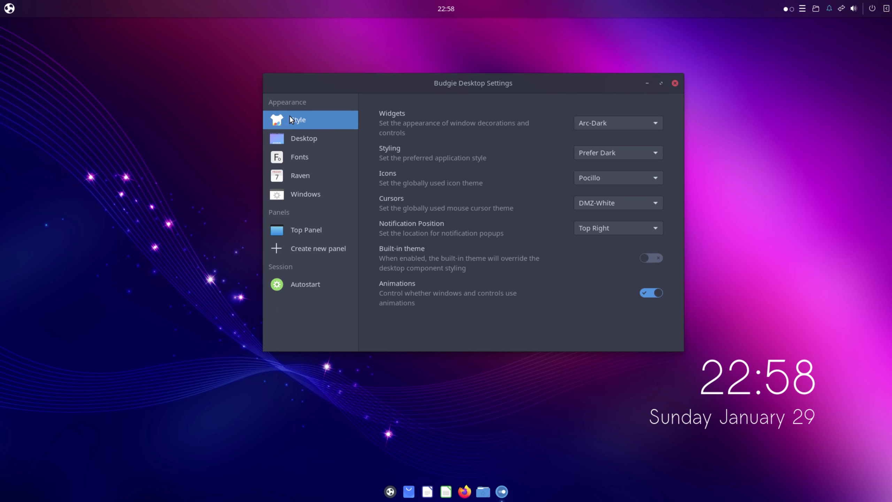
{"action": "left_click", "coordinate": [626, 150]}
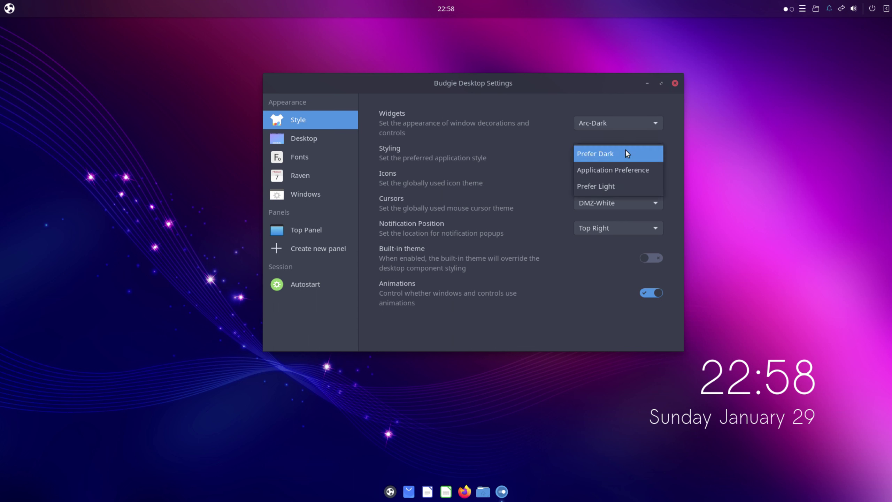
{"action": "left_click", "coordinate": [625, 150]}
Try the LoginIcons icon theme and look over the widget themes, keeping Arc-Dark
{"action": "left_click", "coordinate": [650, 182]}
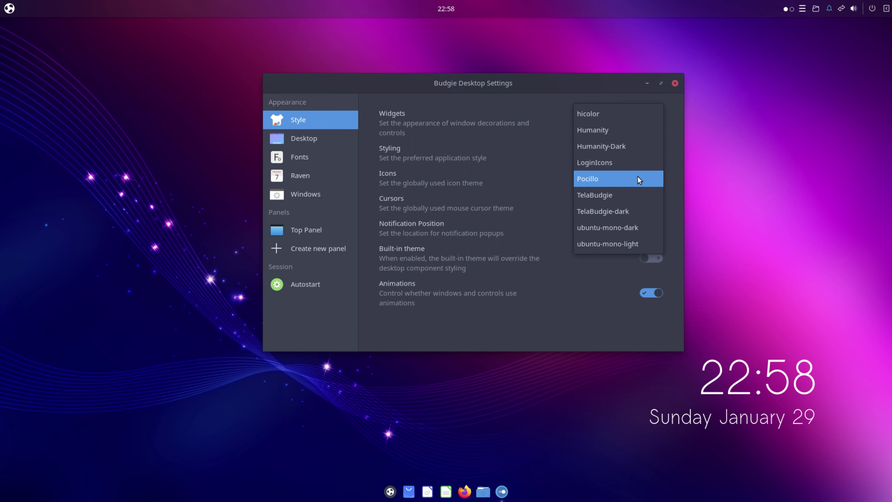
{"action": "left_click", "coordinate": [638, 178]}
{"action": "left_click", "coordinate": [602, 119]}
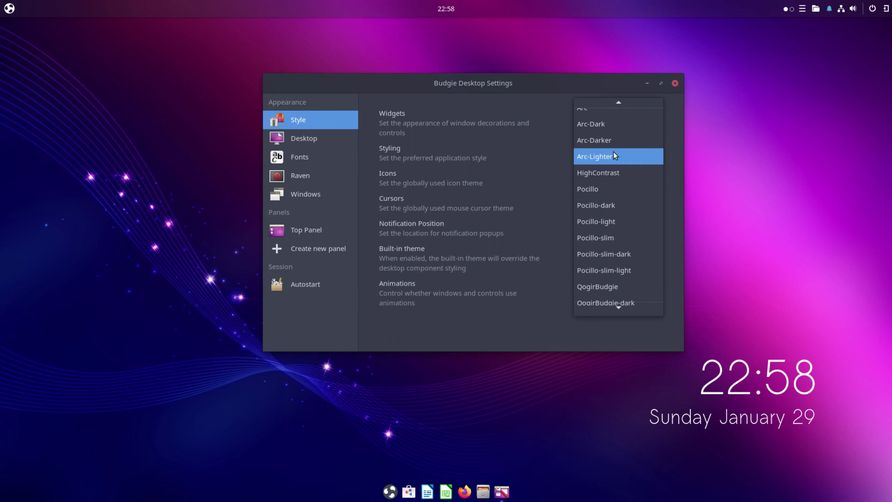
{"action": "left_click", "coordinate": [606, 126]}
{"action": "left_click", "coordinate": [612, 124]}
{"action": "left_click", "coordinate": [612, 124]}
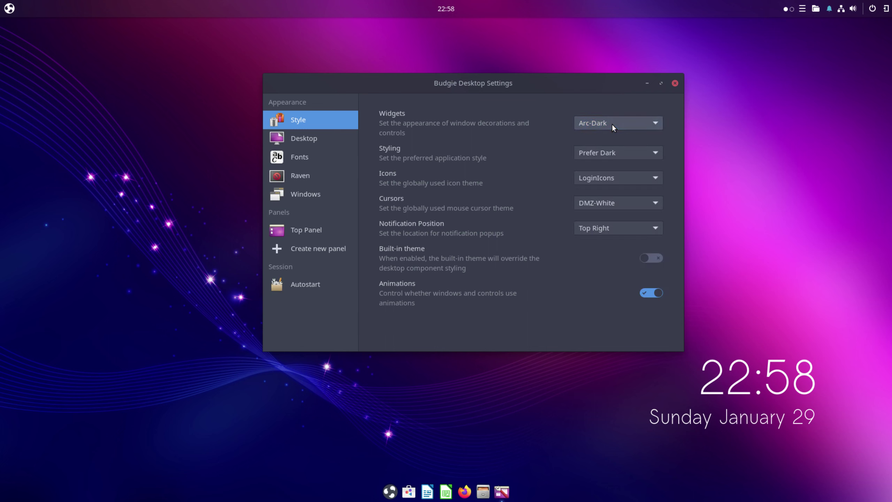
Try the hicolor, Humanity and Humanity-Dark icon themes and switch the icons back to Pocillo
{"action": "left_click", "coordinate": [611, 176]}
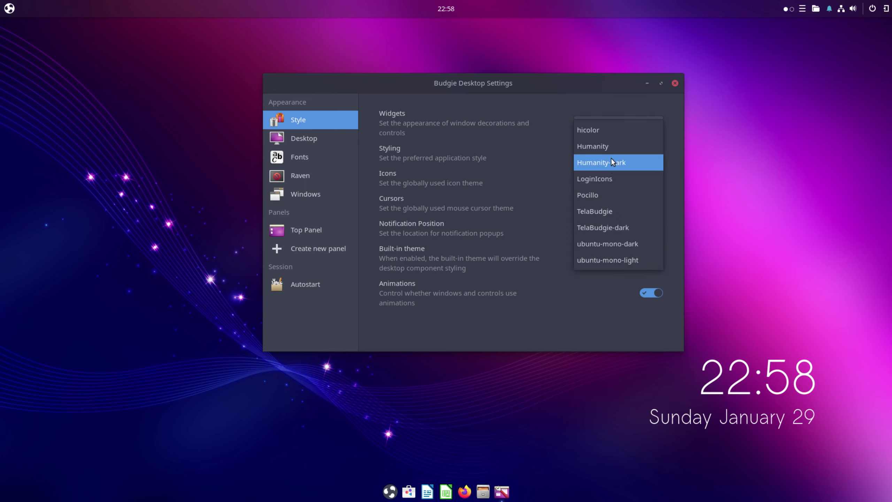
{"action": "left_click", "coordinate": [612, 162]}
{"action": "left_click", "coordinate": [598, 179]}
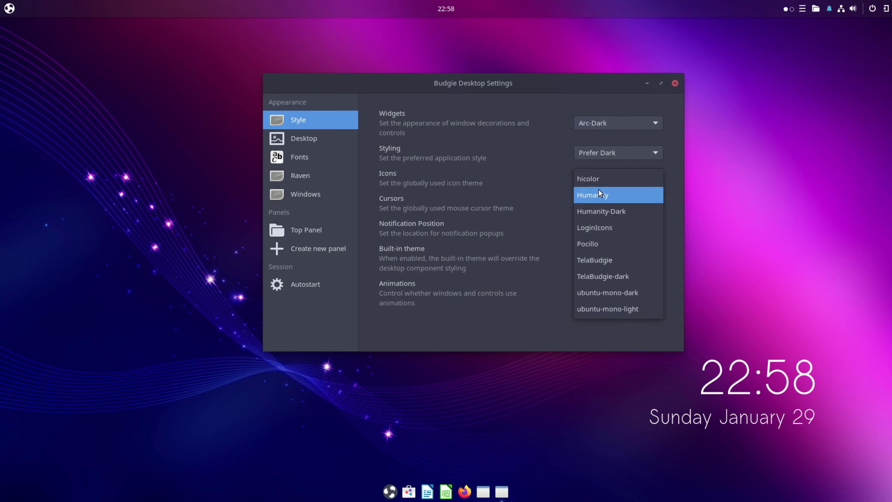
{"action": "left_click", "coordinate": [599, 193]}
{"action": "left_click", "coordinate": [603, 176]}
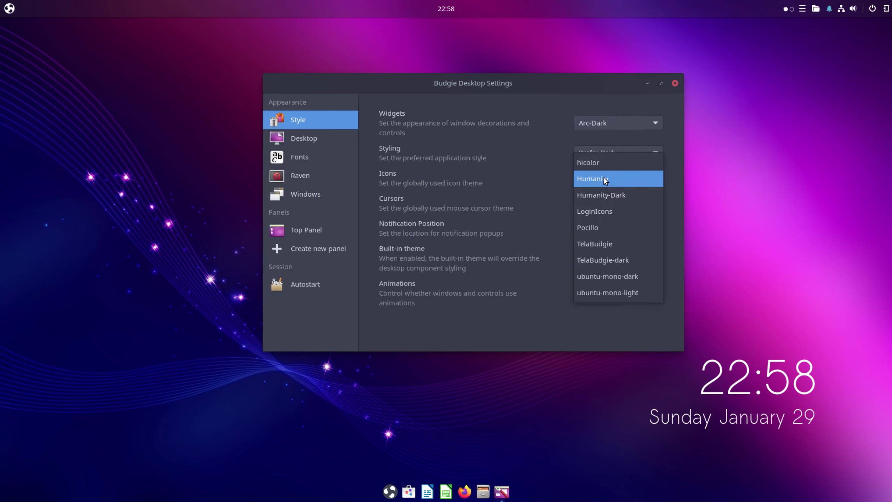
{"action": "left_click", "coordinate": [591, 195]}
{"action": "left_click", "coordinate": [592, 180]}
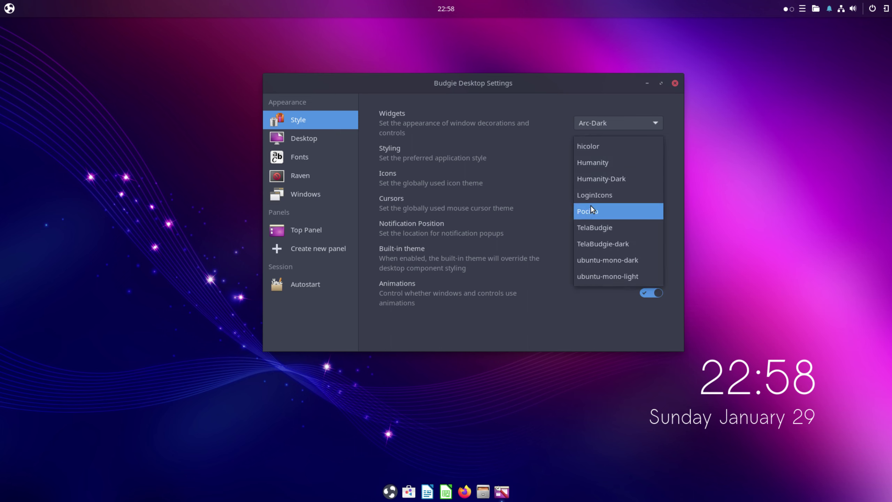
{"action": "left_click", "coordinate": [591, 209]}
Try the TelaBudgie and ubuntu-mono-dark icon themes and return the icons to Pocillo
{"action": "left_click", "coordinate": [603, 179]}
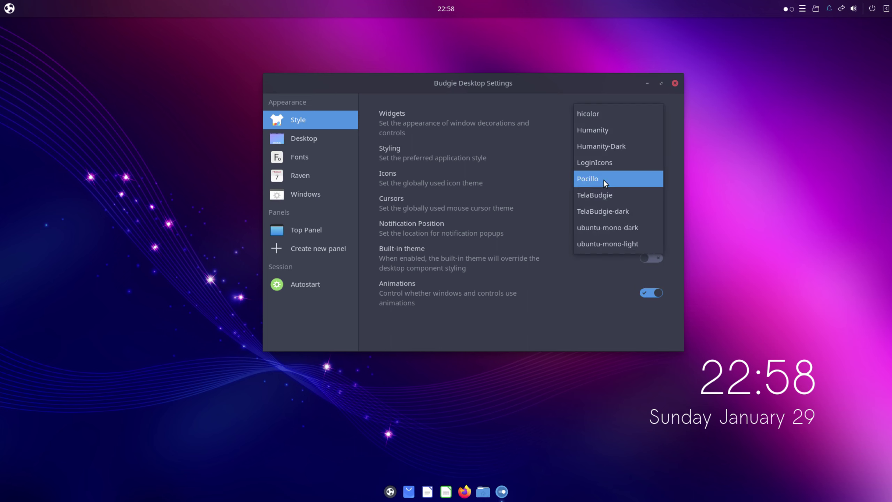
{"action": "left_click", "coordinate": [593, 197]}
{"action": "left_click", "coordinate": [609, 175]}
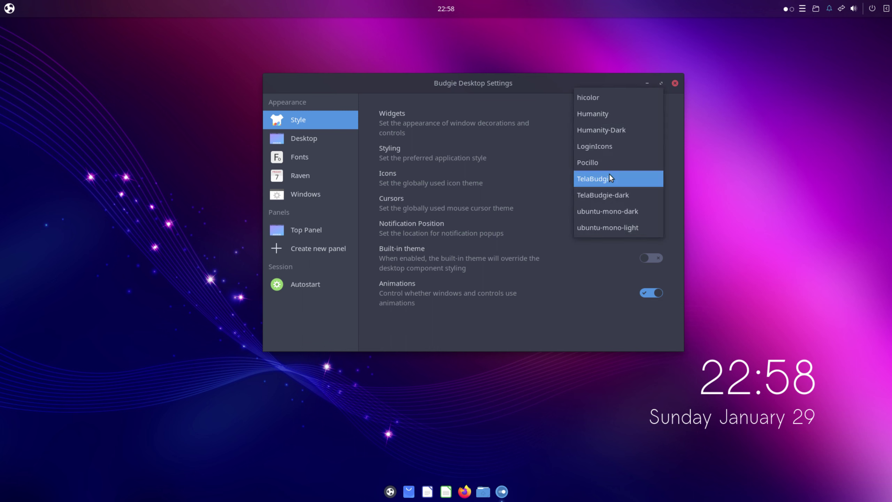
{"action": "left_click", "coordinate": [600, 211]}
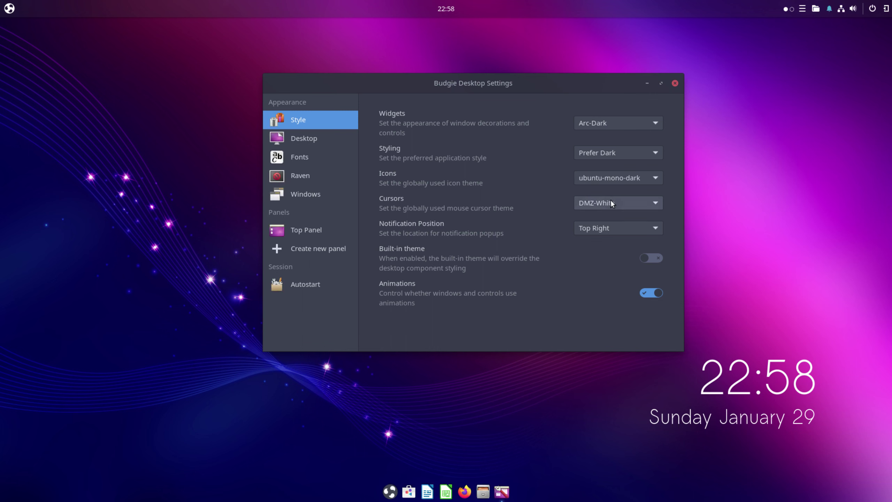
{"action": "left_click", "coordinate": [597, 177]}
{"action": "left_click", "coordinate": [599, 163]}
Try the Arc-Lighter widget theme and restore Arc-Dark, keeping the Pocillo icons
{"action": "left_click", "coordinate": [597, 123]}
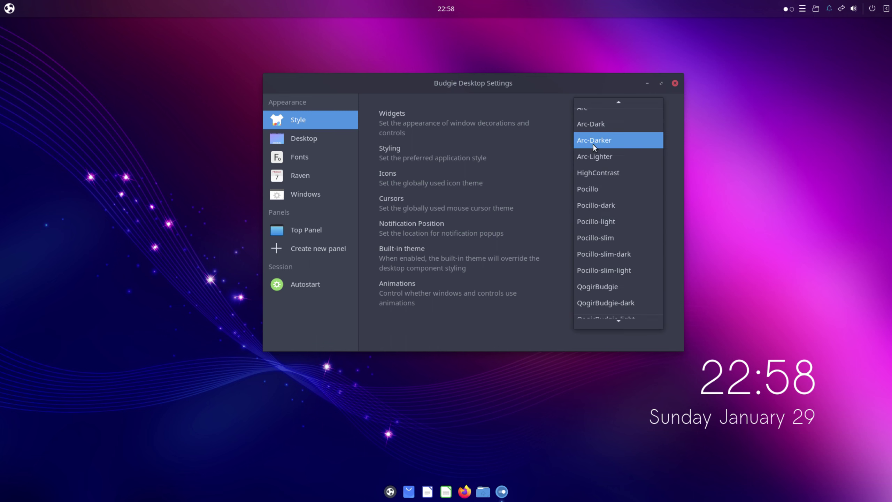
{"action": "left_click", "coordinate": [594, 157]}
{"action": "left_click", "coordinate": [629, 119]}
{"action": "left_click", "coordinate": [620, 117]}
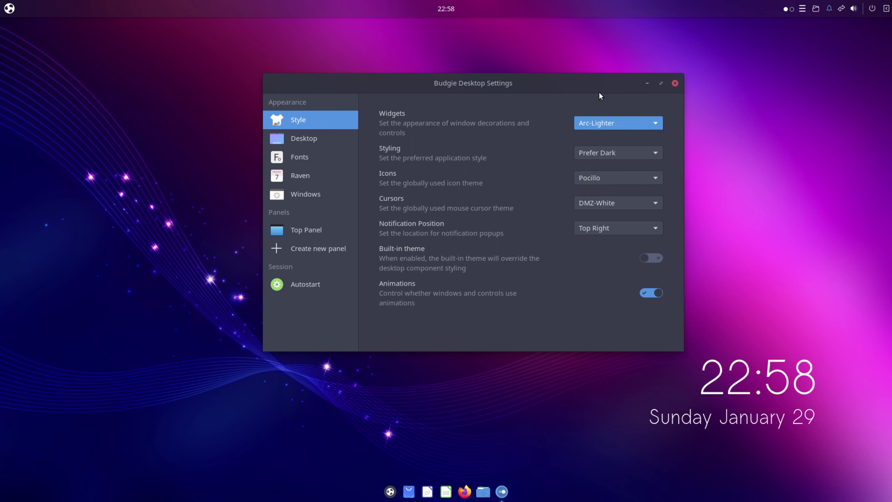
{"action": "left_click", "coordinate": [601, 178]}
{"action": "left_click", "coordinate": [604, 177]}
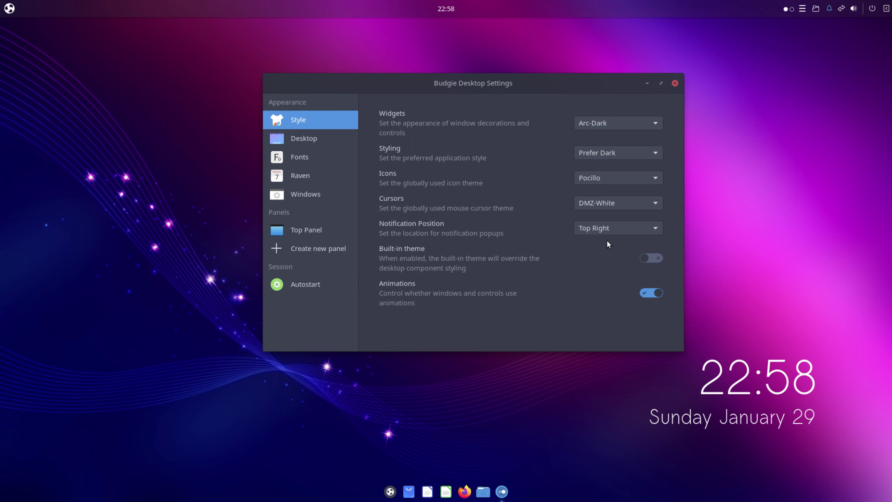
Set the cursor theme to DMZ-Black and close the desktop settings
{"action": "left_click", "coordinate": [637, 207]}
{"action": "left_click", "coordinate": [597, 191]}
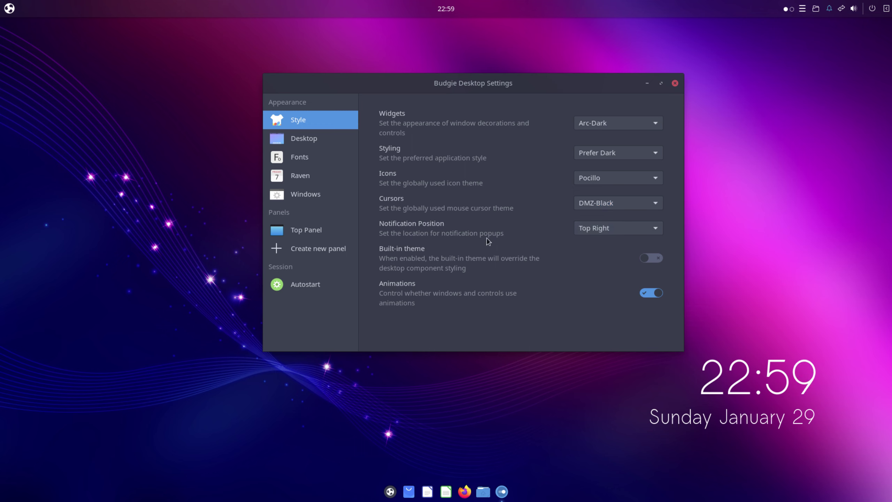
{"action": "left_click", "coordinate": [674, 84]}
Open the desktop background settings, apply the forest road wallpaper and move the window aside to reveal the desktop
{"action": "right_click", "coordinate": [349, 221]}
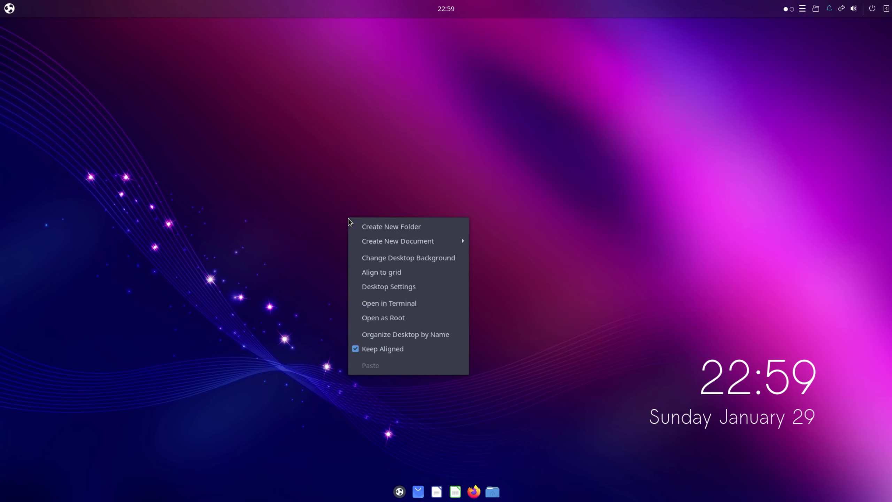
{"action": "left_click", "coordinate": [409, 256]}
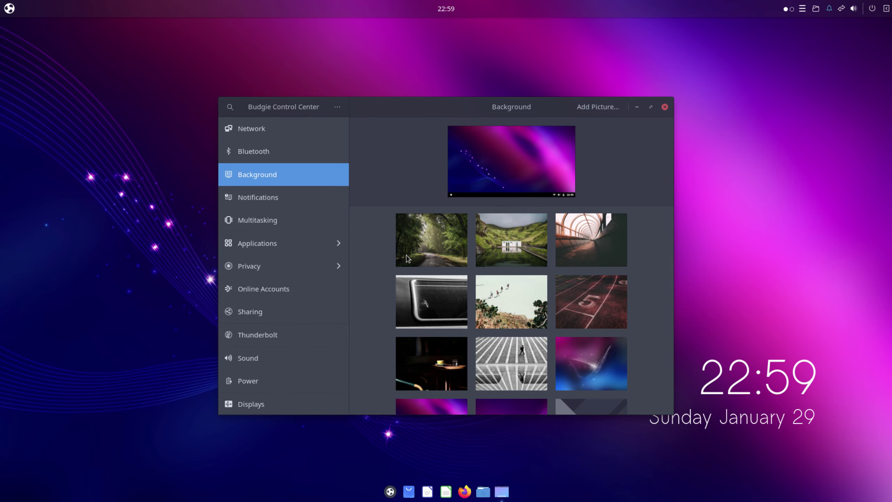
{"action": "left_click", "coordinate": [407, 259]}
{"action": "left_click_drag", "start_coordinate": [465, 103], "coordinate": [721, 30]}
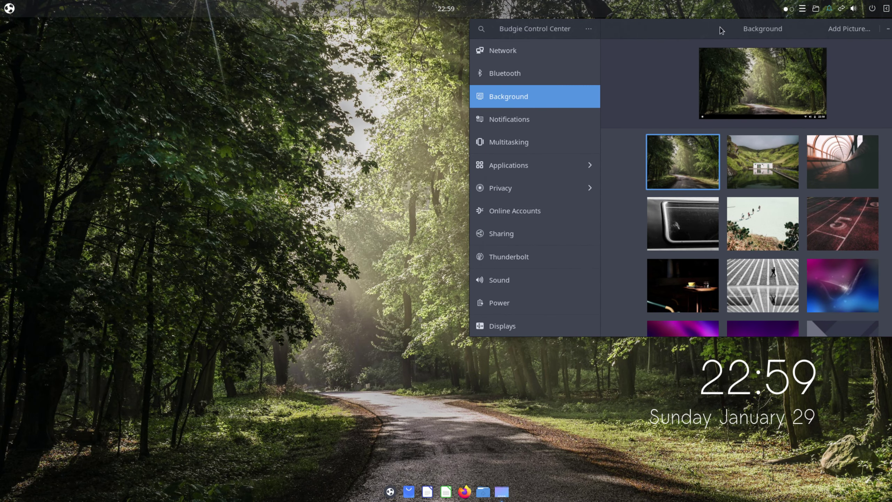
Try the six wallpapers from the green valley lake through the dark café table, plus the black-and-white striped pavement
{"action": "left_click", "coordinate": [774, 159]}
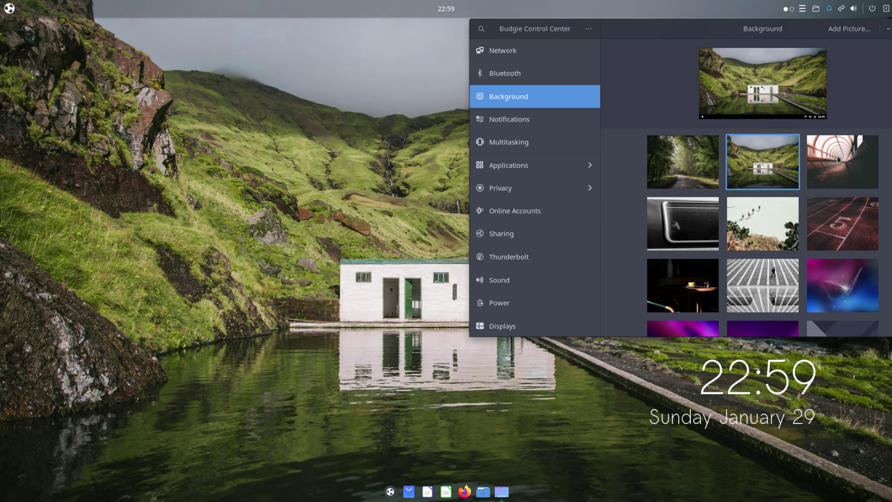
{"action": "left_click", "coordinate": [838, 156]}
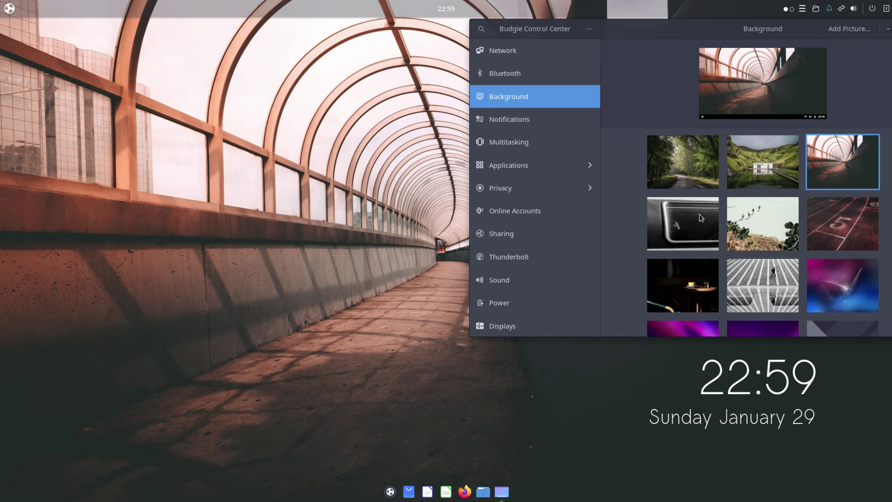
{"action": "left_click", "coordinate": [700, 215]}
{"action": "left_click", "coordinate": [760, 219]}
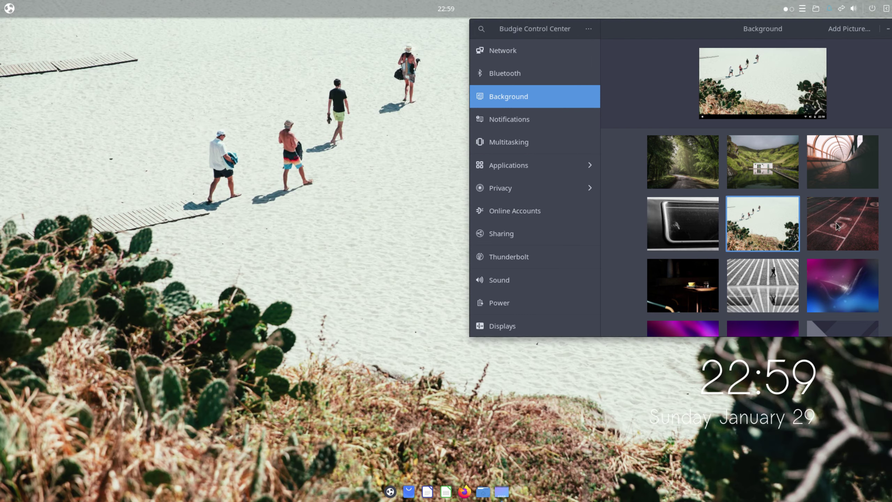
{"action": "left_click", "coordinate": [836, 223]}
{"action": "left_click", "coordinate": [677, 286]}
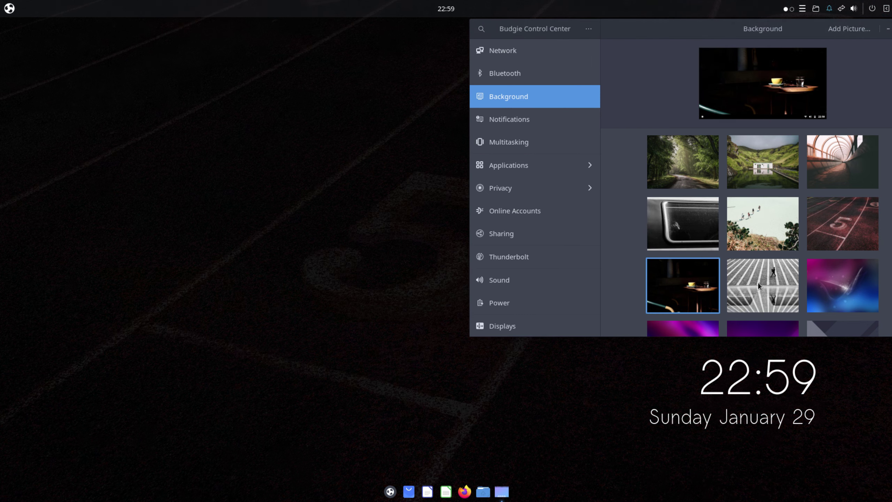
{"action": "left_click", "coordinate": [758, 283]}
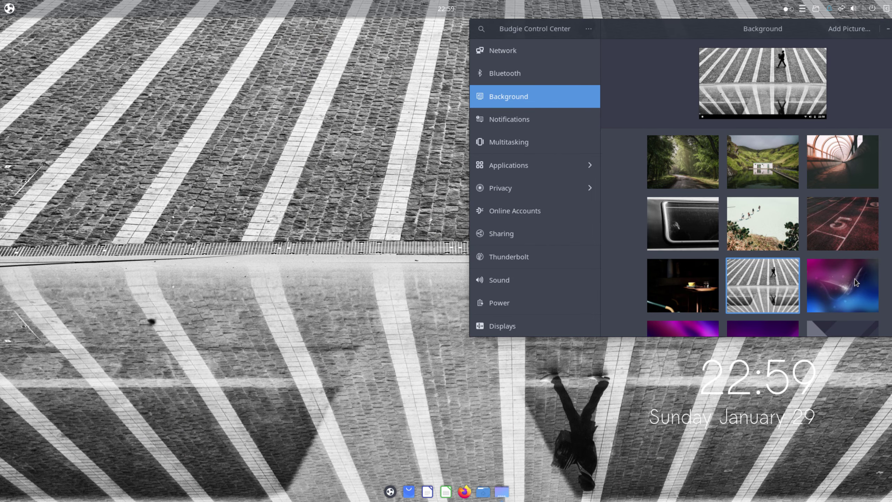
Apply the abstract pink and blue wallpaper with white light trails and close the background settings
{"action": "left_click", "coordinate": [856, 282]}
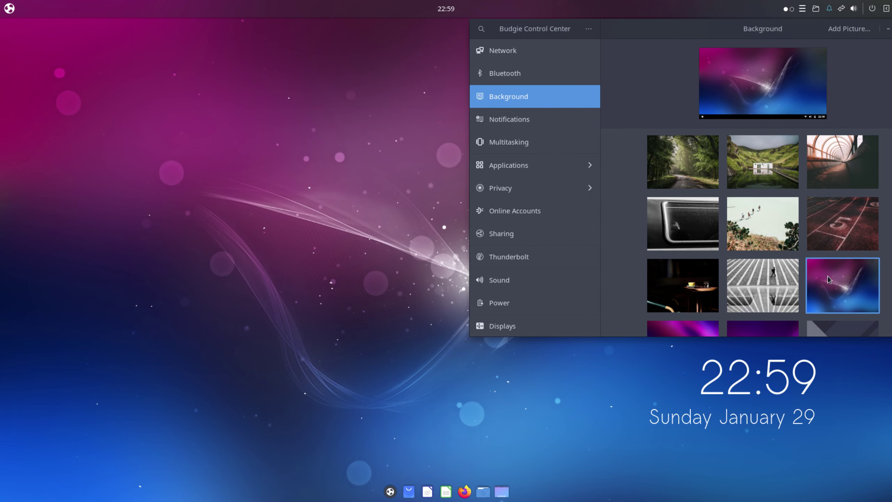
{"action": "scroll", "coordinate": [828, 276], "scroll_direction": "down", "scroll_amount": 2}
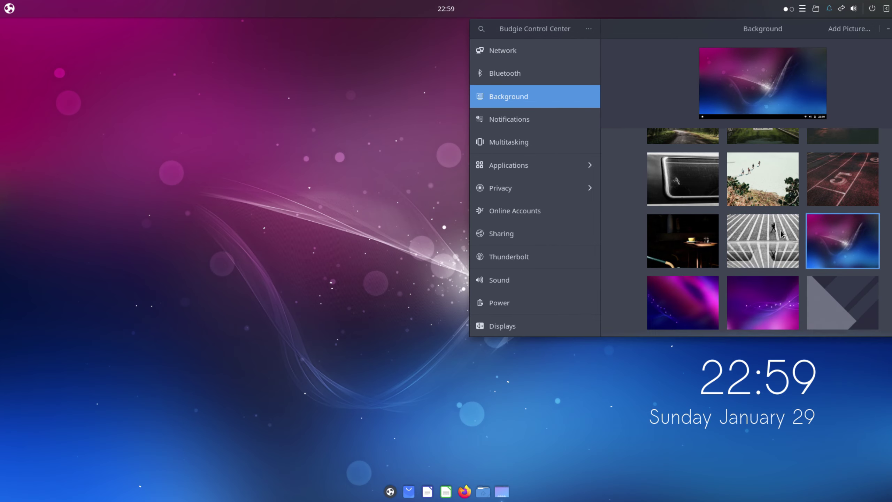
{"action": "left_click_drag", "start_coordinate": [668, 29], "coordinate": [435, 77]}
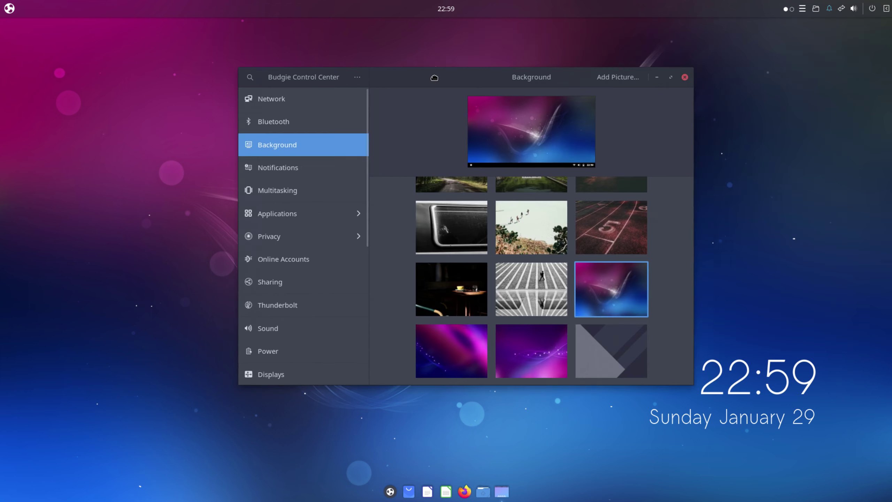
{"action": "left_click", "coordinate": [684, 77]}
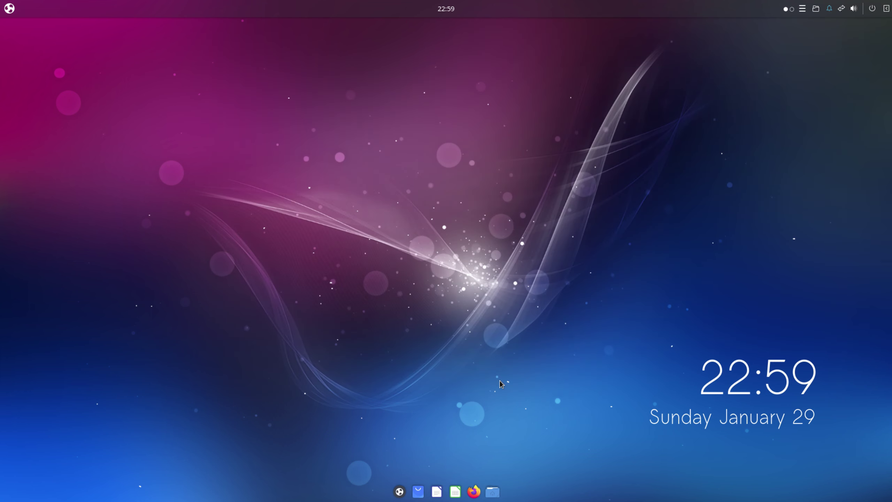
Launch the Magnus magnifier from the Universal Access applications, try moving, minimizing, restoring and maximizing its window, and close it
{"action": "left_click", "coordinate": [9, 9]}
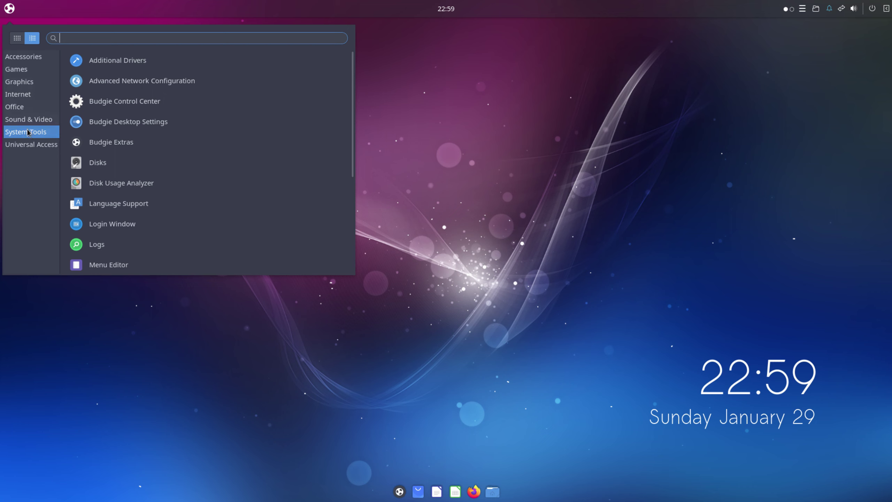
{"action": "left_click", "coordinate": [22, 150]}
{"action": "left_click", "coordinate": [100, 60]}
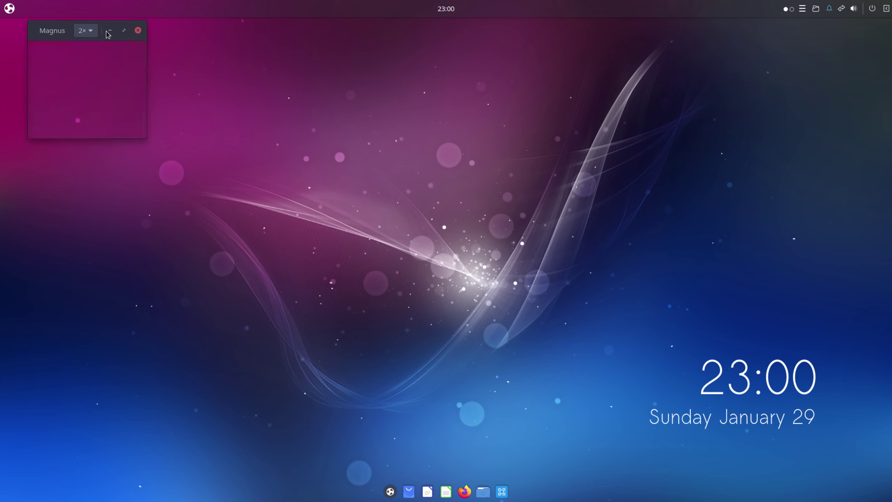
{"action": "left_click_drag", "start_coordinate": [79, 39], "coordinate": [200, 98]}
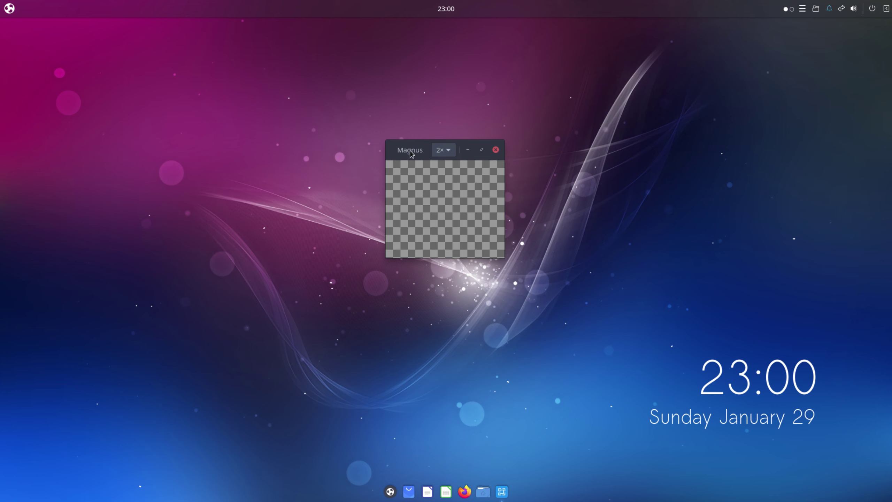
{"action": "left_click", "coordinate": [469, 150]}
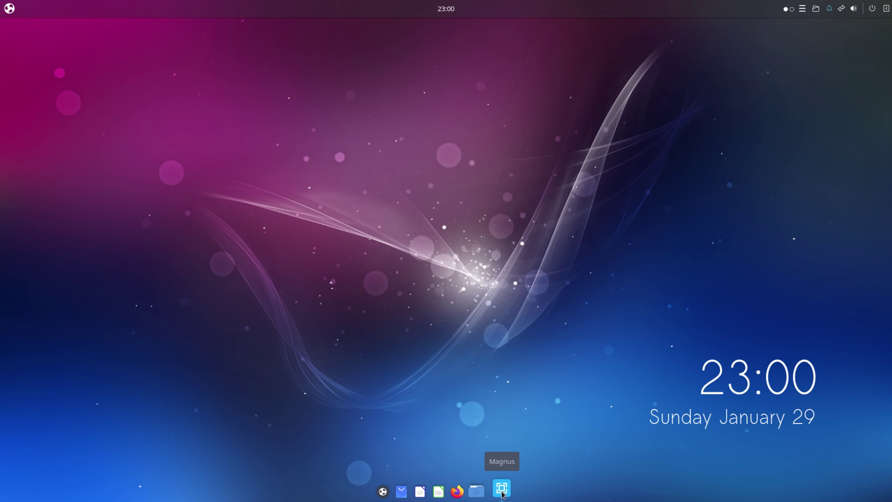
{"action": "left_click", "coordinate": [501, 491]}
{"action": "left_click", "coordinate": [483, 150]}
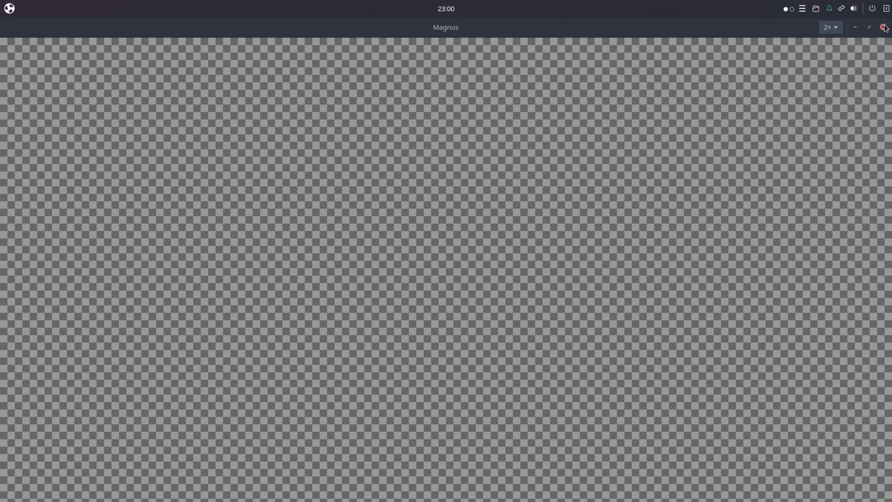
{"action": "left_click", "coordinate": [883, 27]}
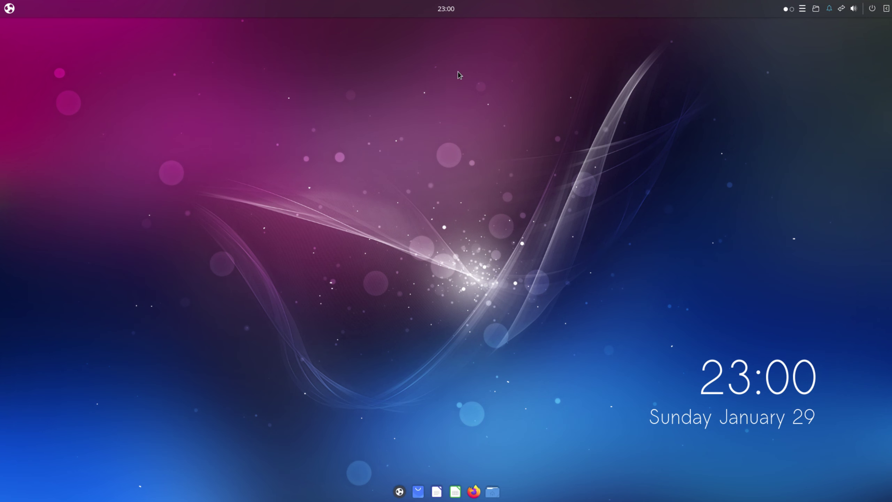
{"action": "left_click", "coordinate": [10, 10]}
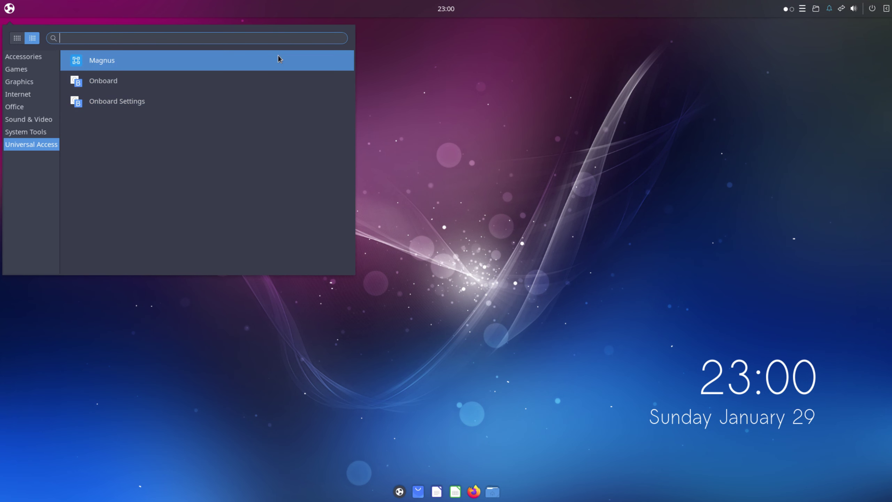
{"action": "left_click", "coordinate": [537, 92]}
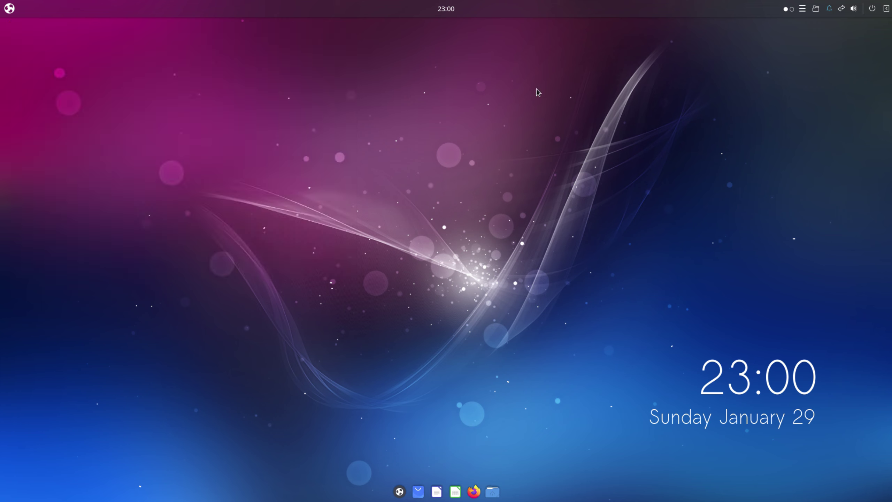
Open the Software store, view its About information and close the About dialog
{"action": "left_click", "coordinate": [419, 490]}
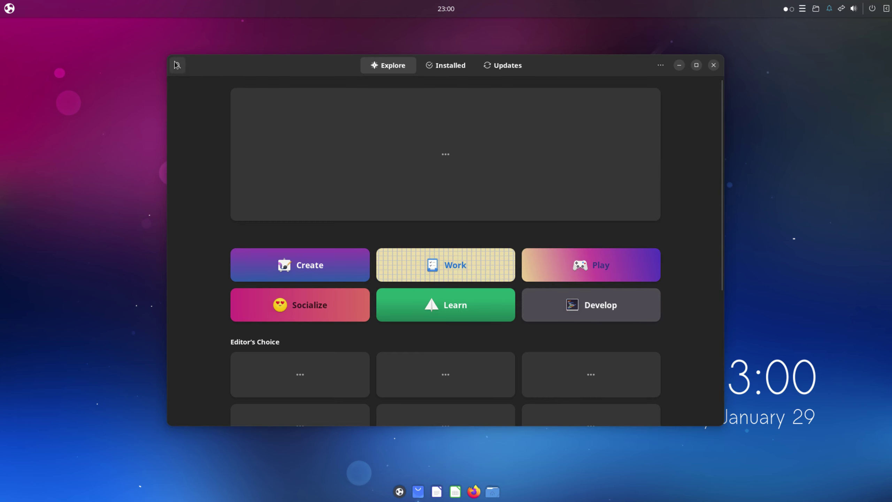
{"action": "left_click", "coordinate": [660, 65]}
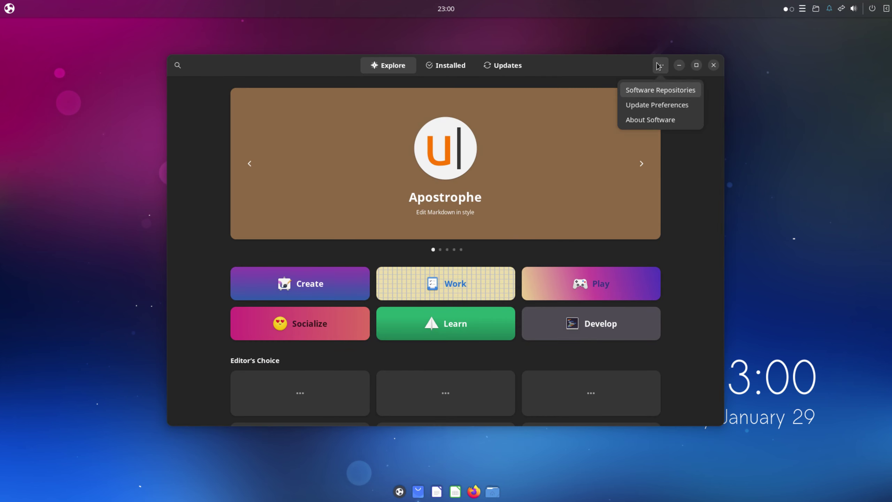
{"action": "left_click", "coordinate": [659, 123]}
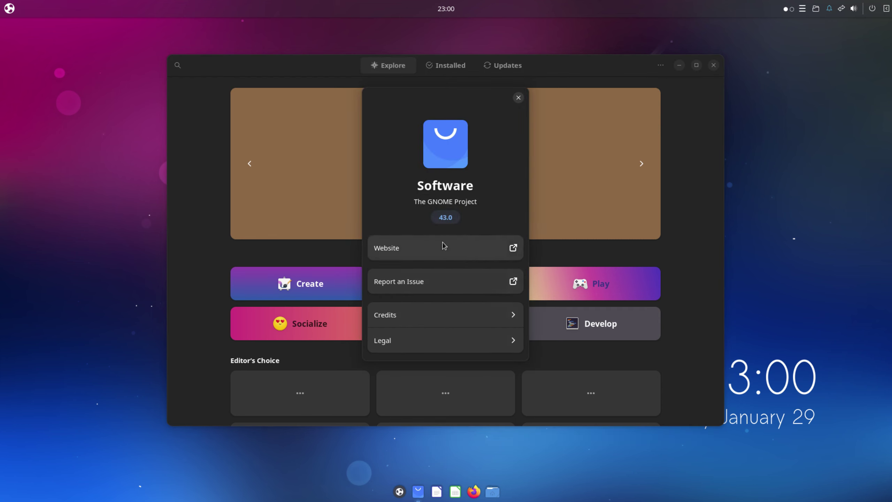
{"action": "left_click", "coordinate": [519, 98]}
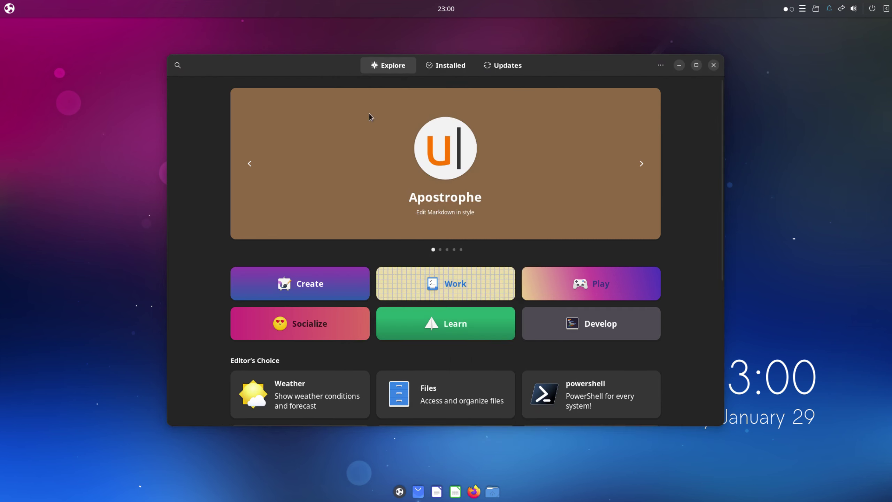
Search the Software store for htop and close the store
{"action": "left_click", "coordinate": [178, 66]}
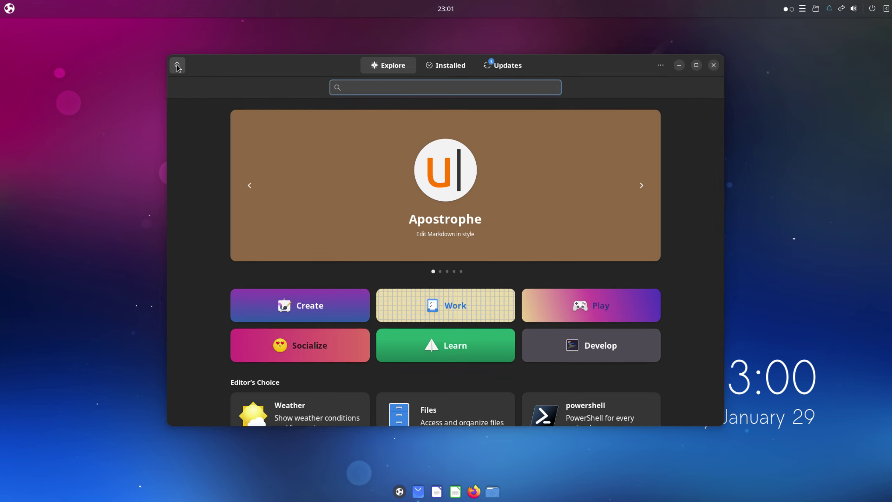
{"action": "type", "text": "htop"}
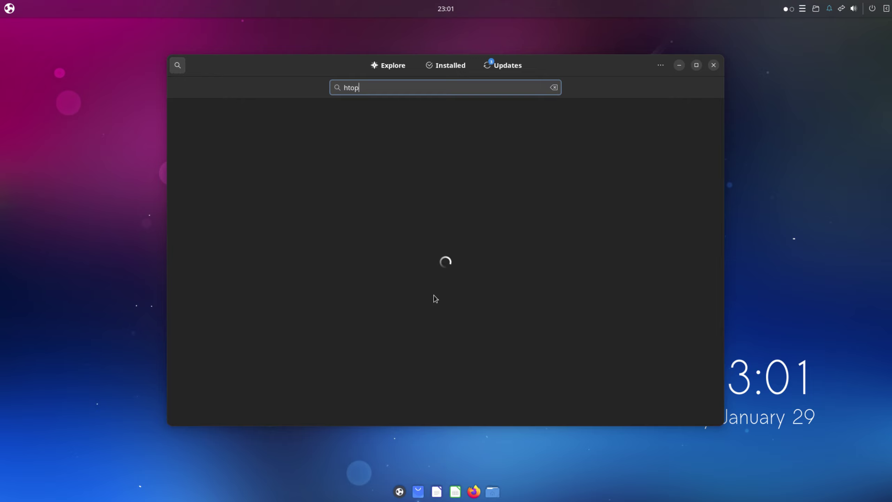
{"action": "left_click", "coordinate": [714, 65]}
Launch the Tilix terminal from the System Tools applications and maximize its window
{"action": "left_click", "coordinate": [9, 8]}
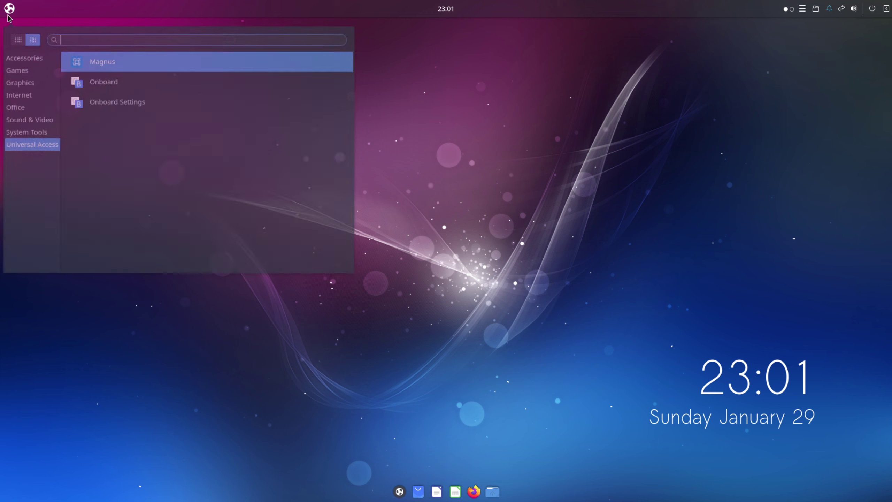
{"action": "left_click", "coordinate": [26, 131]}
{"action": "scroll", "coordinate": [185, 173], "scroll_direction": "down", "scroll_amount": 5}
{"action": "left_click", "coordinate": [129, 262]}
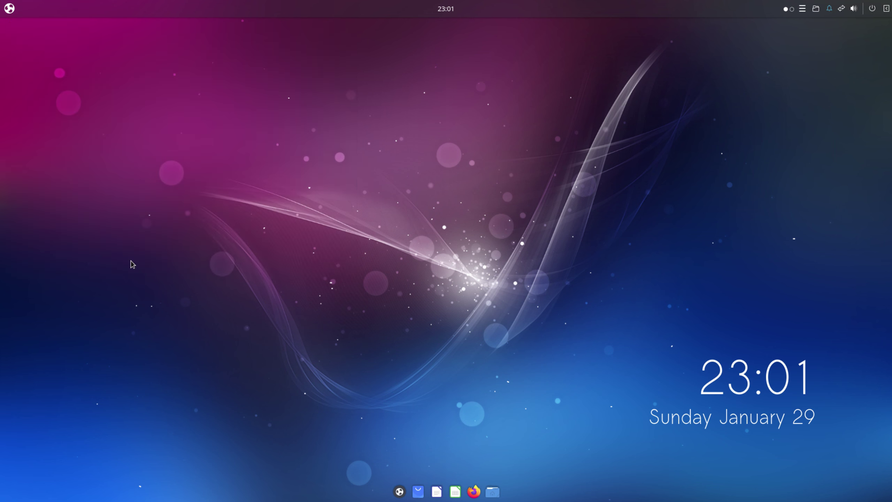
{"action": "double_click", "coordinate": [311, 32]}
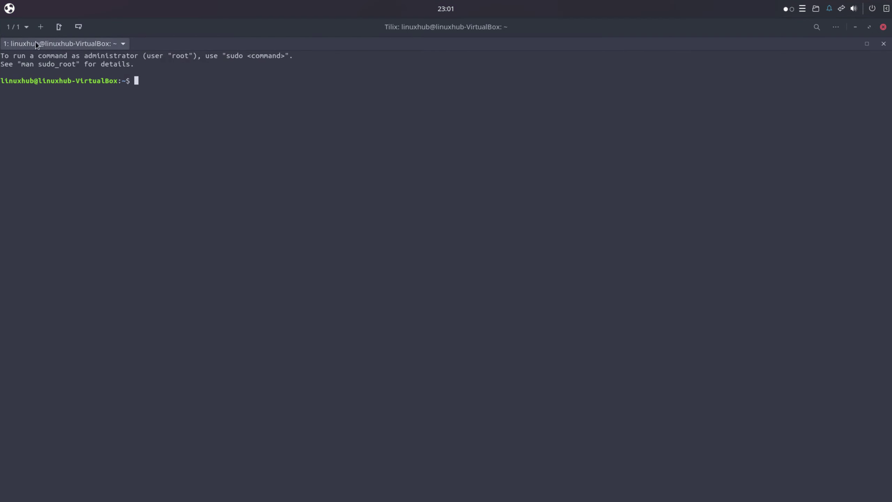
View the About information of Tilix, highlight the description line and close the dialog
{"action": "left_click", "coordinate": [838, 29]}
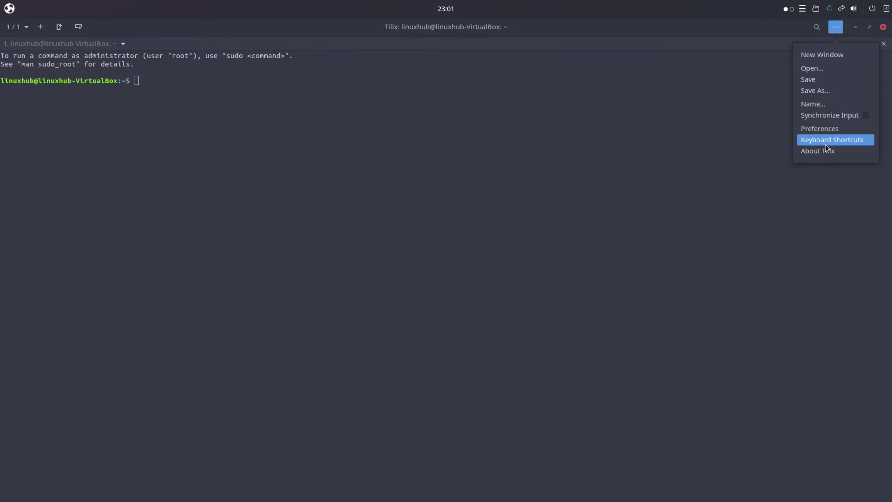
{"action": "left_click", "coordinate": [826, 152]}
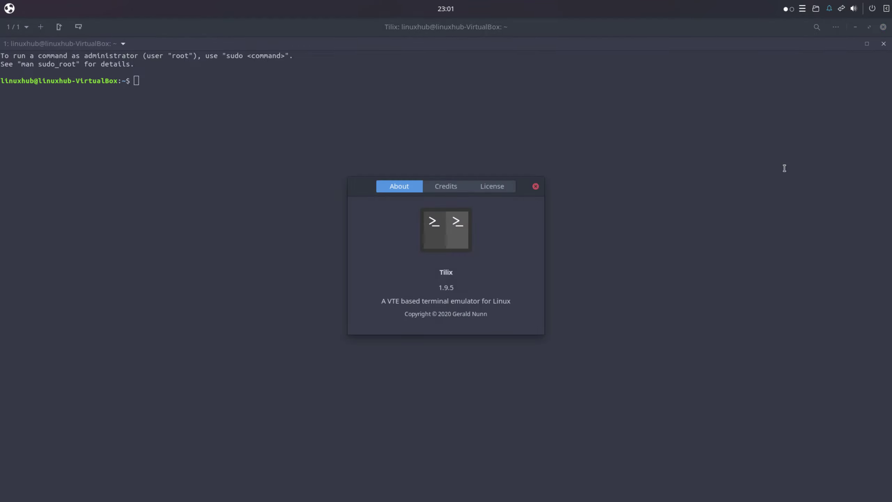
{"action": "triple_click", "coordinate": [401, 302]}
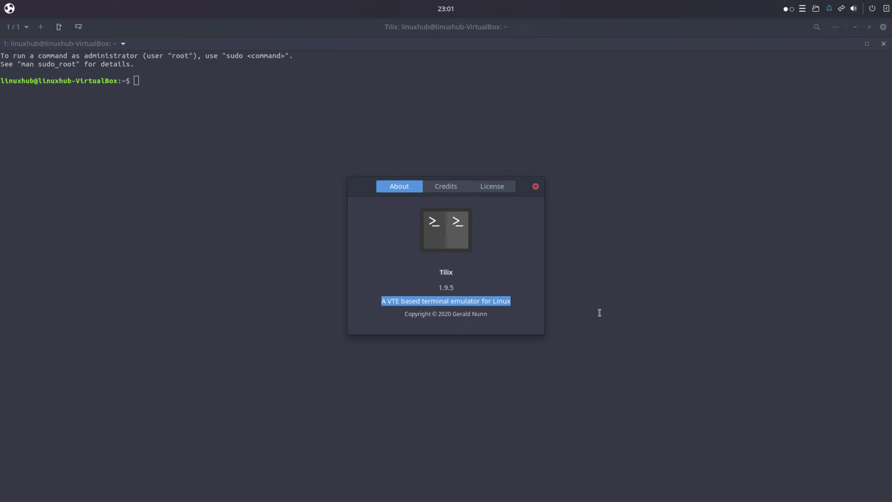
{"action": "left_click", "coordinate": [536, 186]}
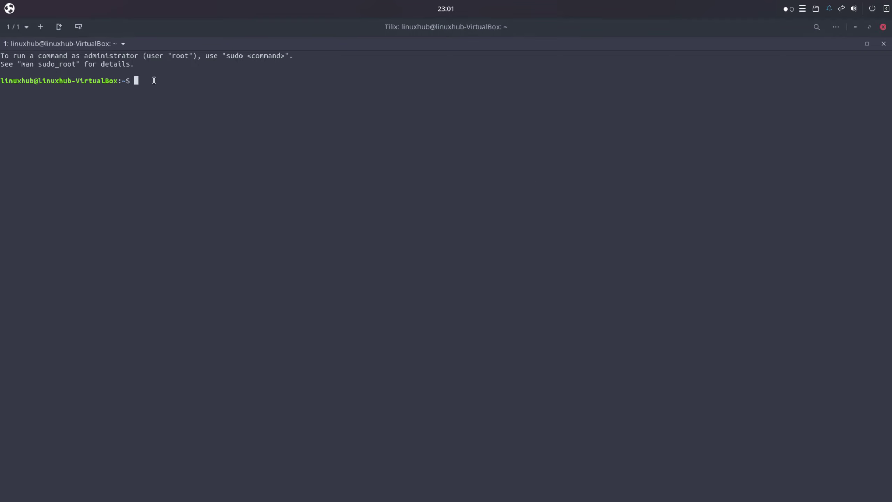
Install both tools with "sudo apt install htop neofetch -y", entering the account password for sudo, and clear the terminal
{"action": "type", "text": "do apt install htop neofetch"}
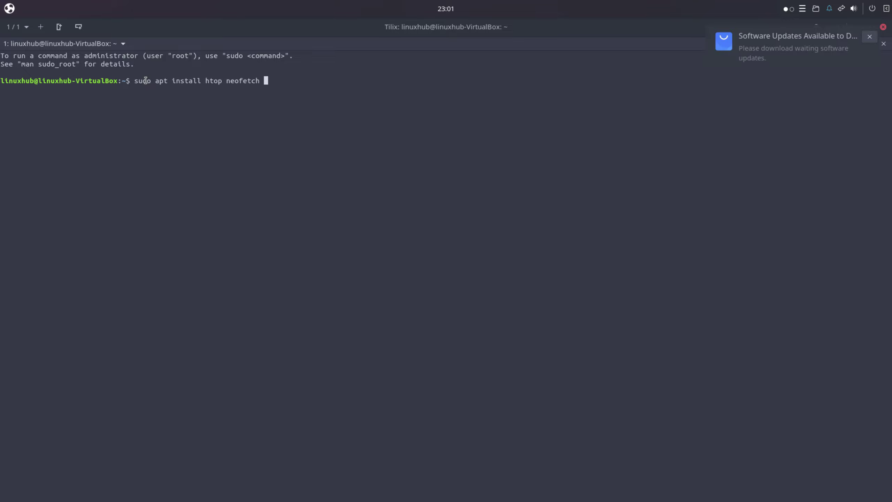
{"action": "type", "text": " -y"}
{"action": "key", "text": "Return"}
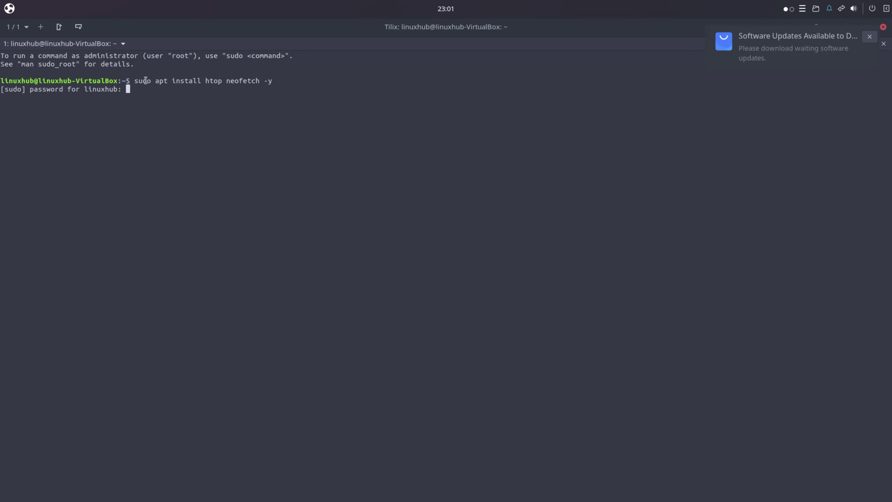
{"action": "key", "text": "Return"}
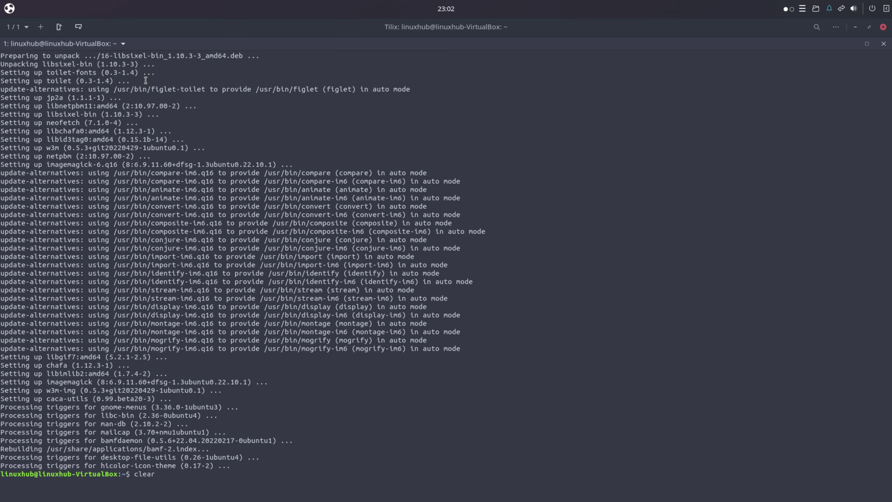
{"action": "key", "text": "Return"}
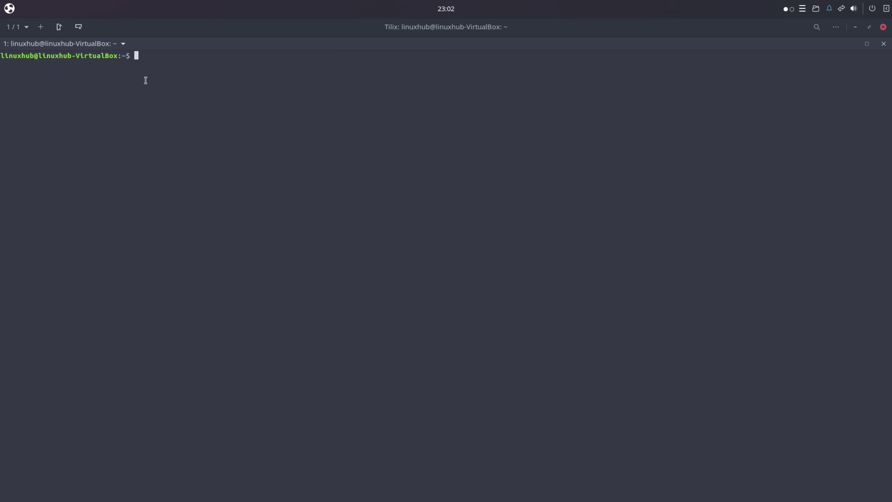
Run htop to examine CPU load, memory use and running processes, and quit it
{"action": "type", "text": "htop"}
{"action": "key", "text": "Return"}
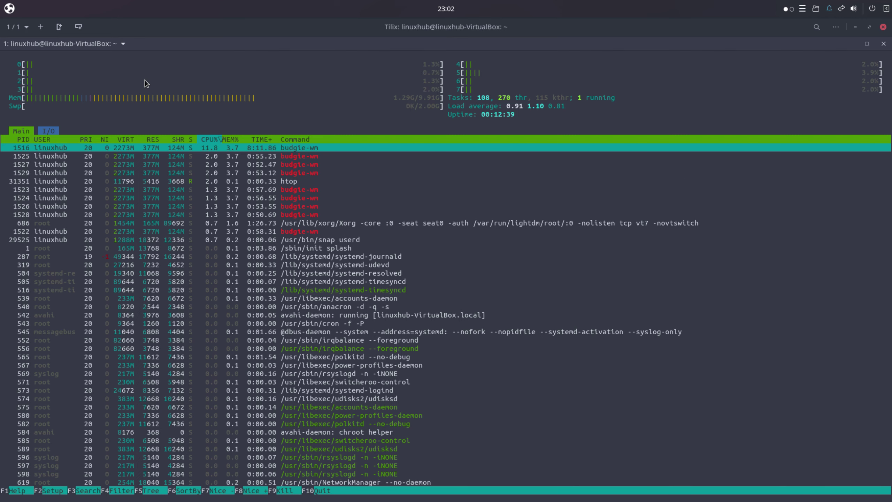
{"action": "type", "text": "q"}
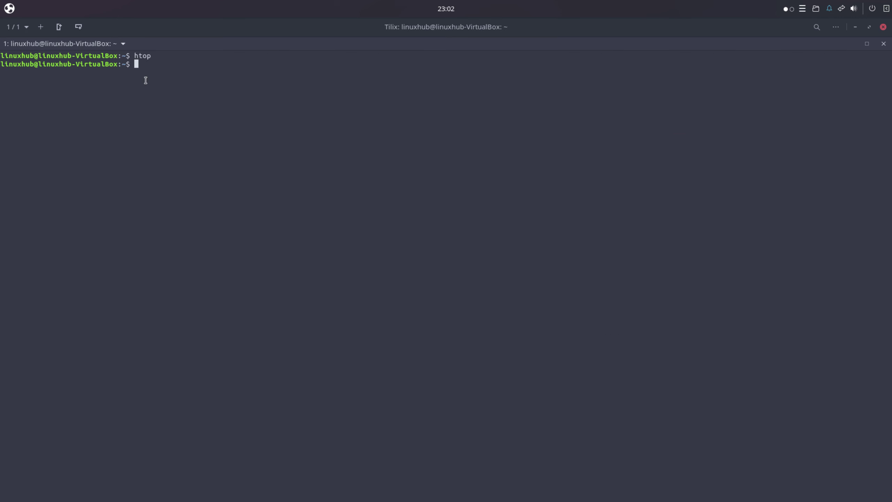
Run neofetch, highlight the OS and kernel lines in its system summary, and close the terminal
{"action": "type", "text": "neofetch"}
{"action": "key", "text": "Return"}
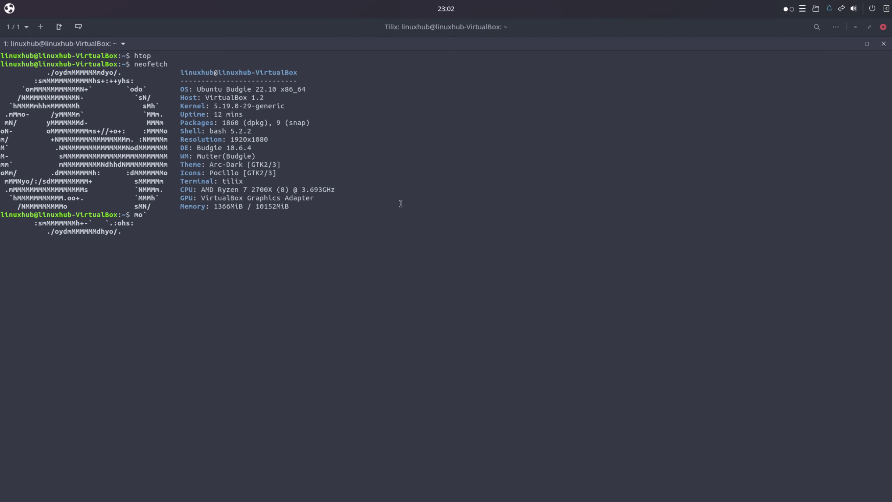
{"action": "triple_click", "coordinate": [236, 87]}
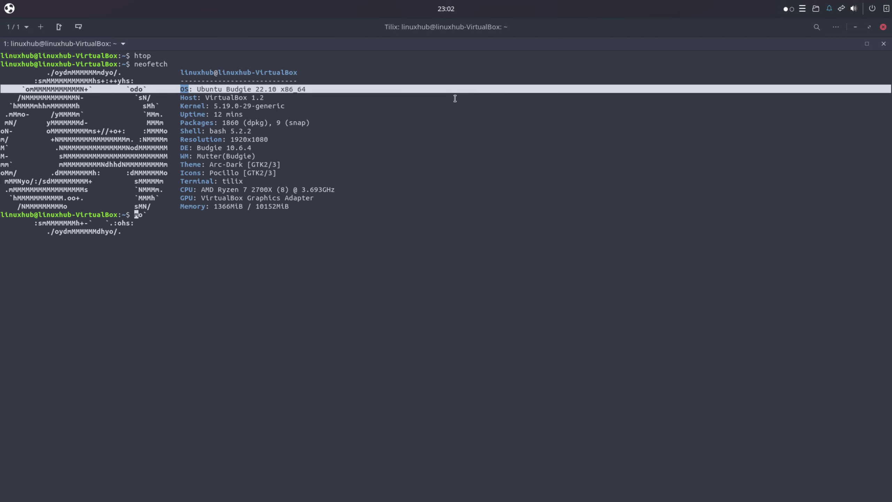
{"action": "triple_click", "coordinate": [237, 106]}
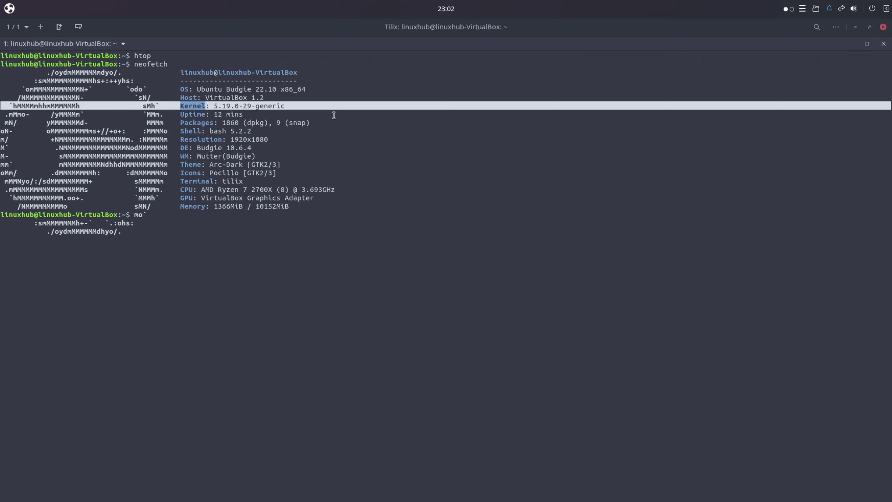
{"action": "left_click", "coordinate": [883, 27]}
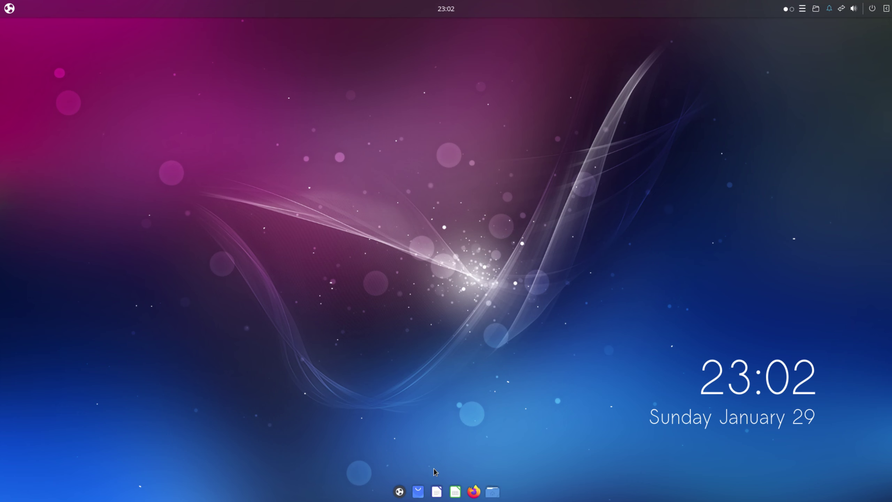
Check the application menu, then view the workspace switcher and QuickNote applets on the desktop panel
{"action": "left_click", "coordinate": [8, 7]}
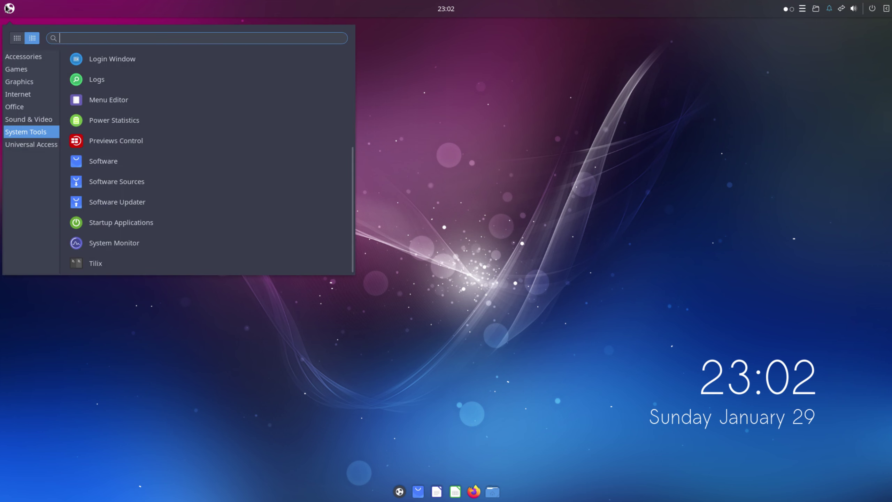
{"action": "left_click", "coordinate": [733, 12]}
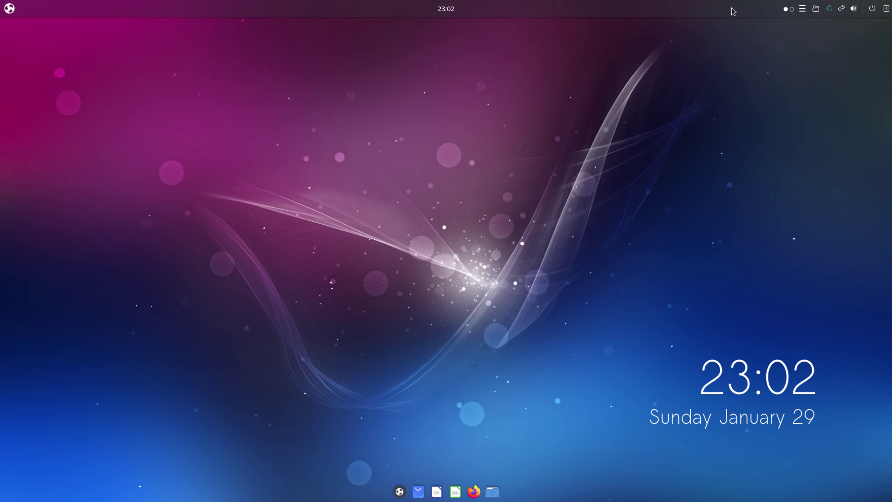
{"action": "left_click", "coordinate": [792, 10]}
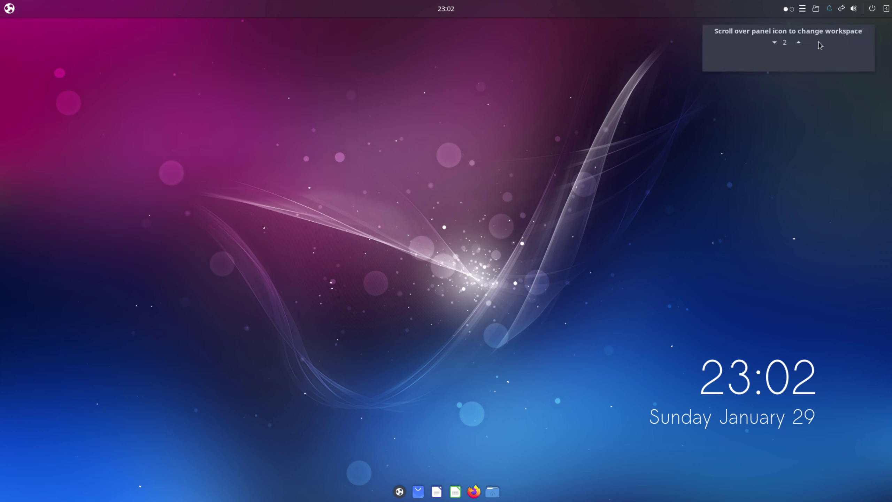
{"action": "left_click", "coordinate": [803, 10]}
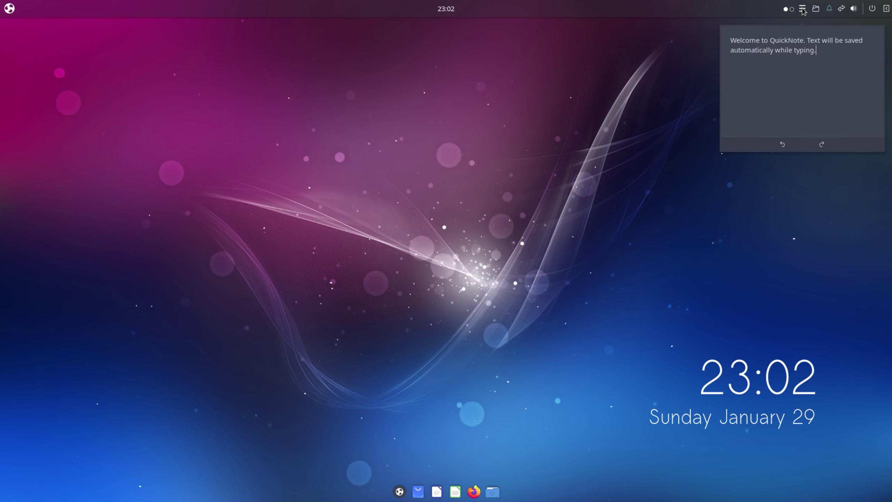